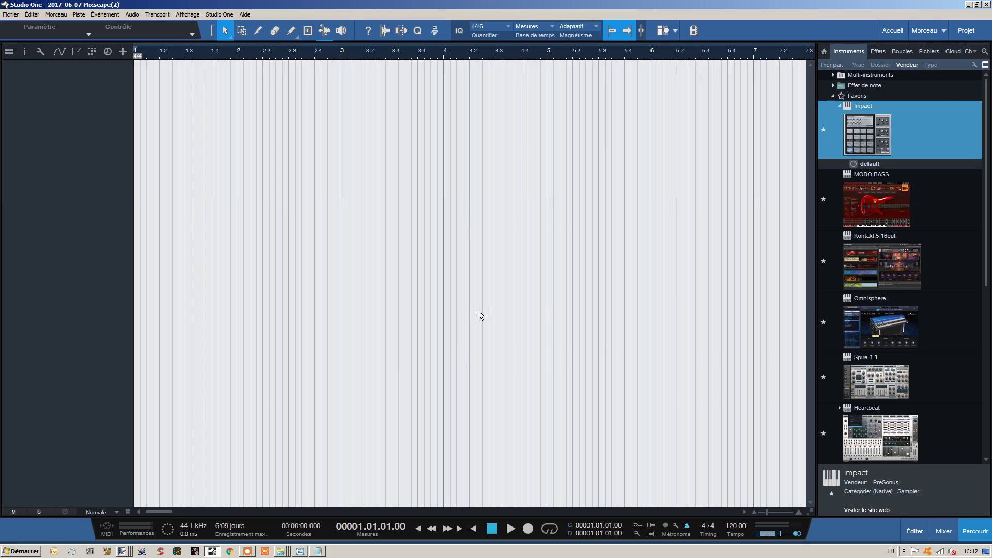
Add an Impact instrument track to the empty arrangement and shift the instrument window aside.
drag(879, 135, 456, 130)
drag(517, 89, 303, 95)
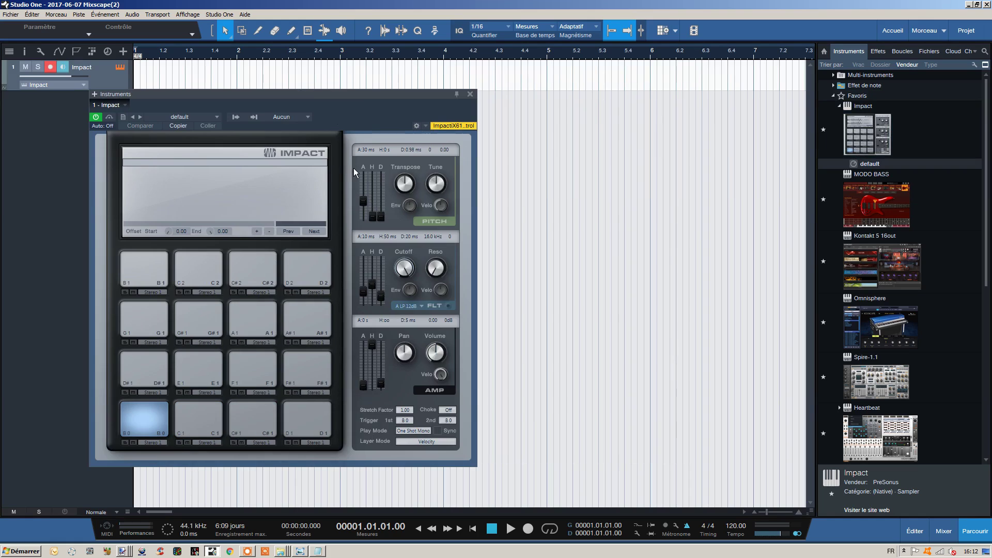
Browse the sample files to DRUM KITS > HIPHOP > CLASSIC > ANNO DOMINI > Anno Domini > ADKicks.
click(936, 51)
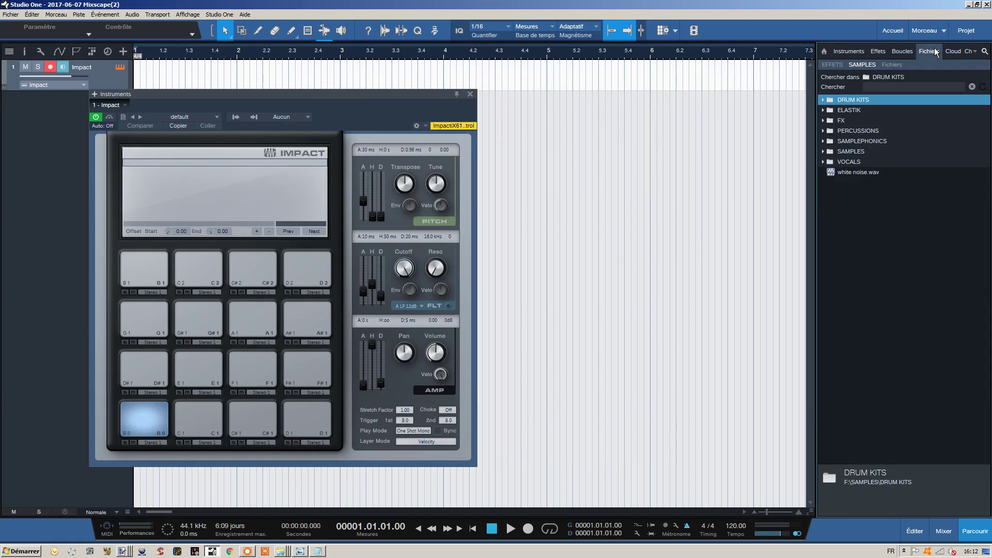
double_click(882, 101)
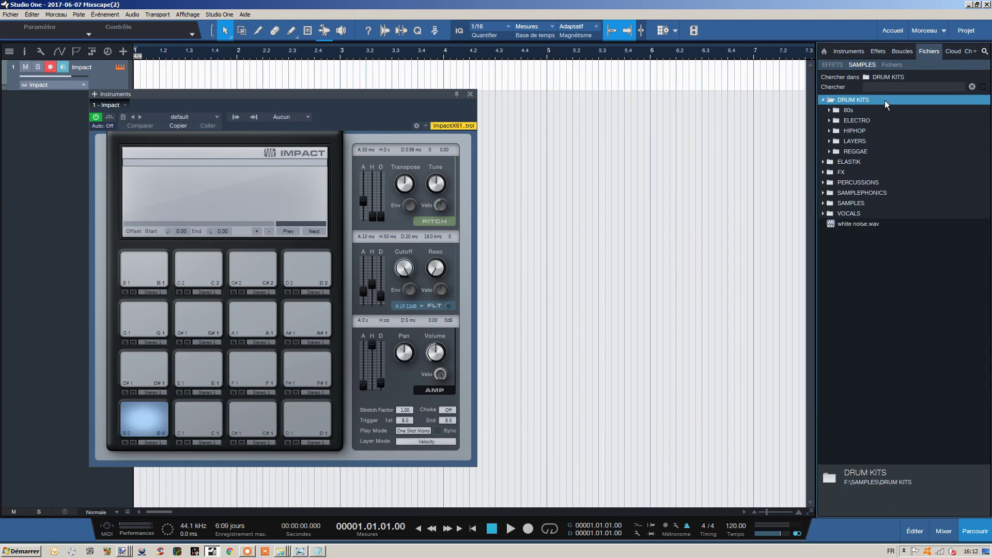
double_click(854, 129)
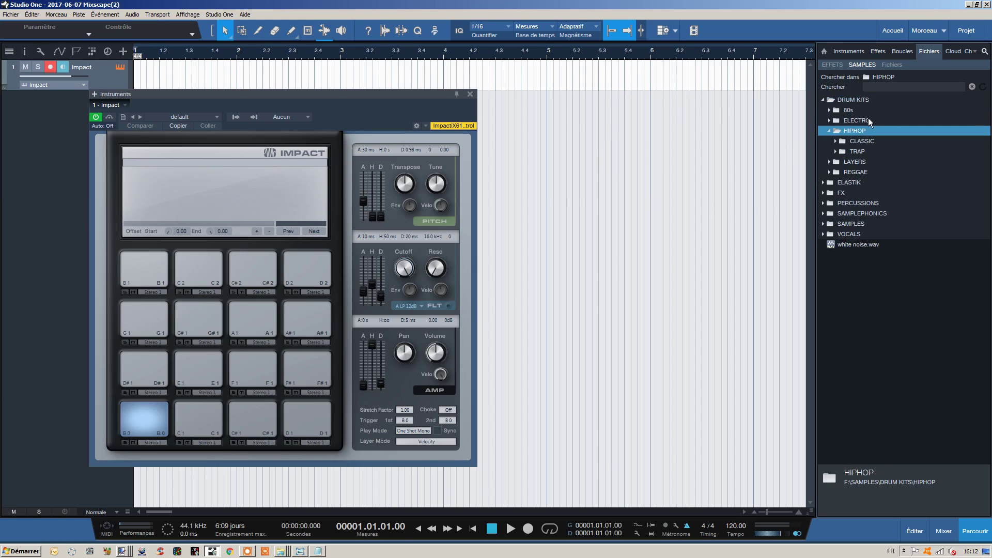
double_click(860, 141)
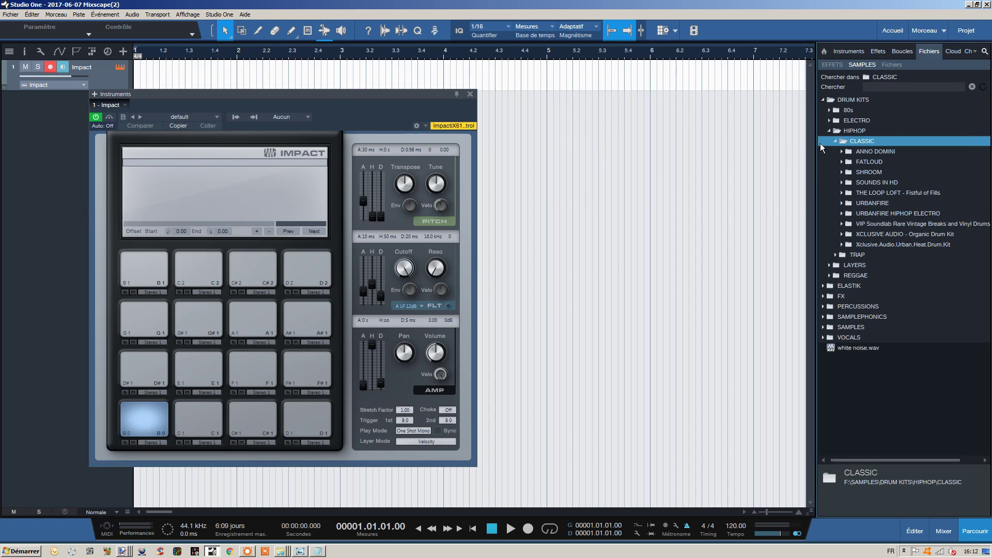
double_click(871, 148)
double_click(877, 162)
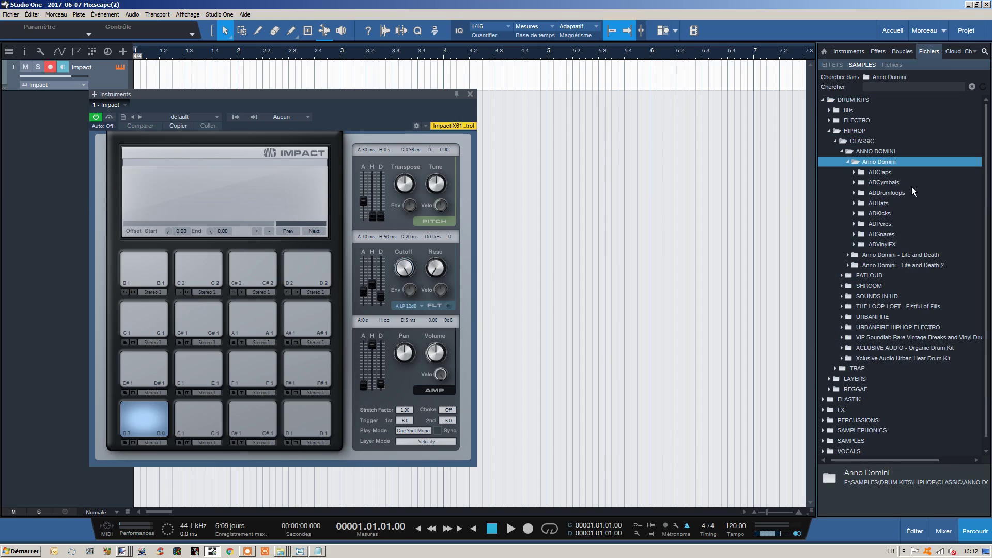
double_click(884, 212)
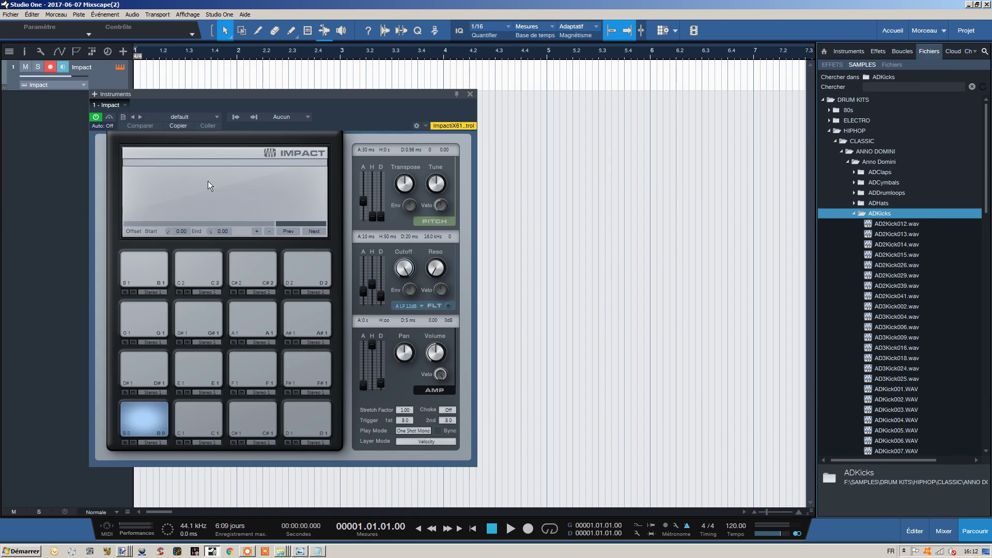
Audition the AD2Kick samples and load AD2Kick039.wav onto Impact's C 1 pad.
drag(222, 112, 470, 87)
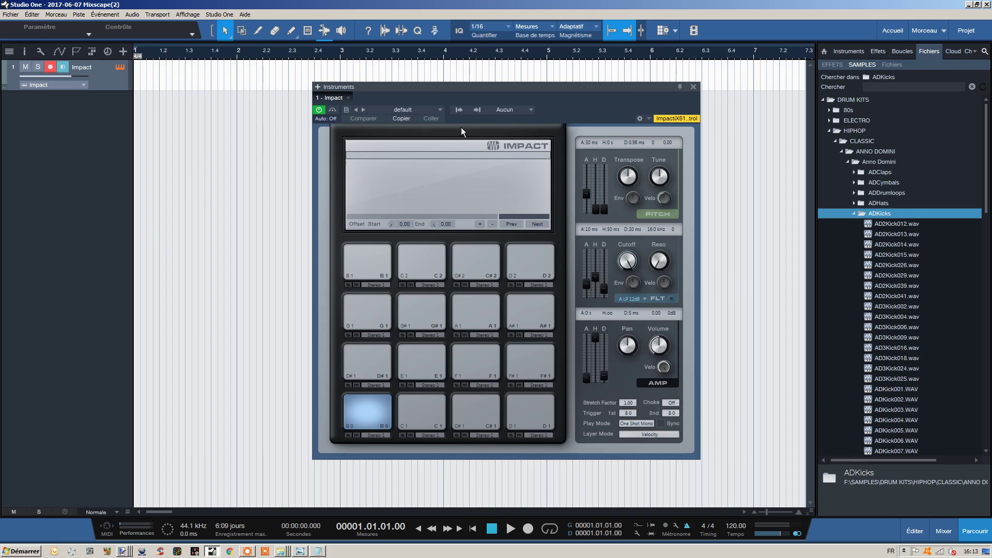
click(891, 226)
click(892, 233)
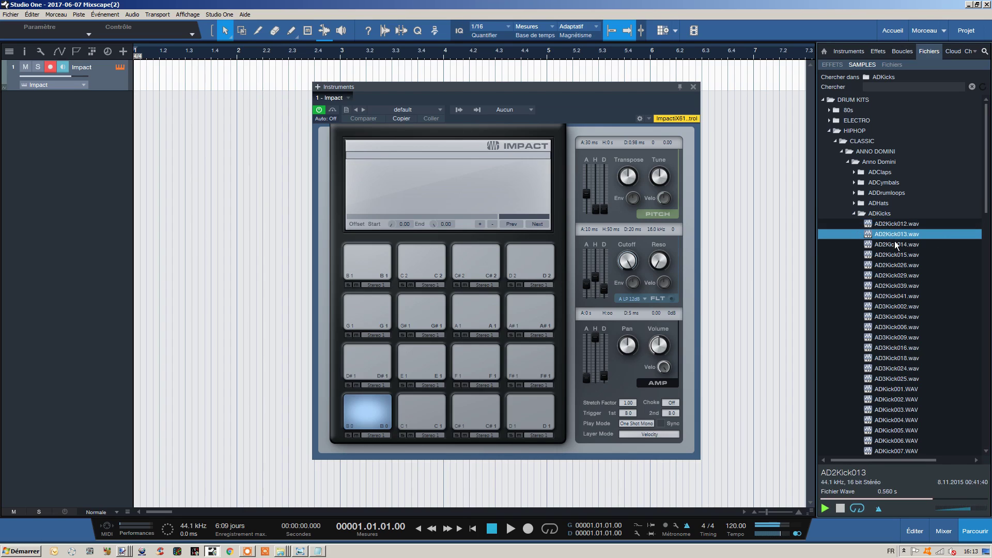
click(895, 247)
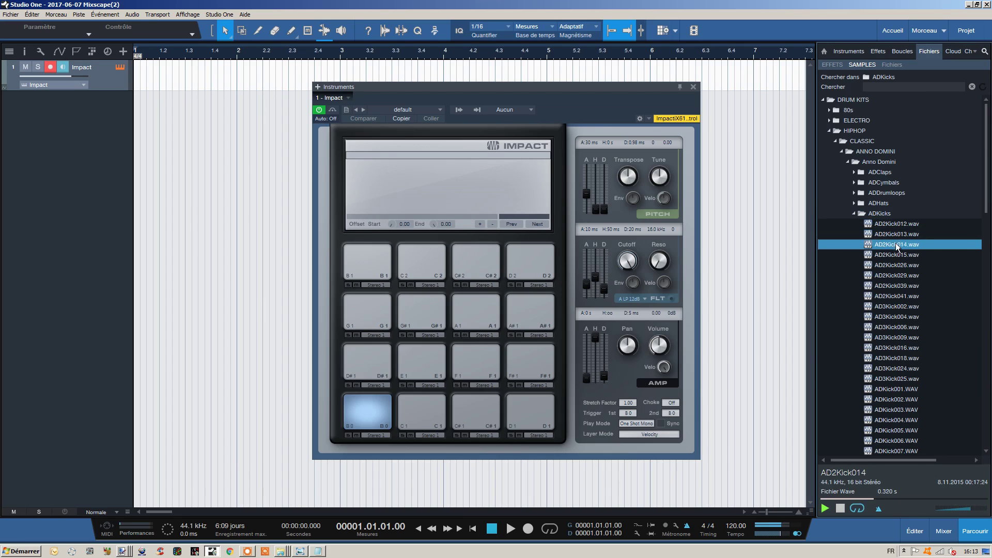
click(894, 254)
click(895, 266)
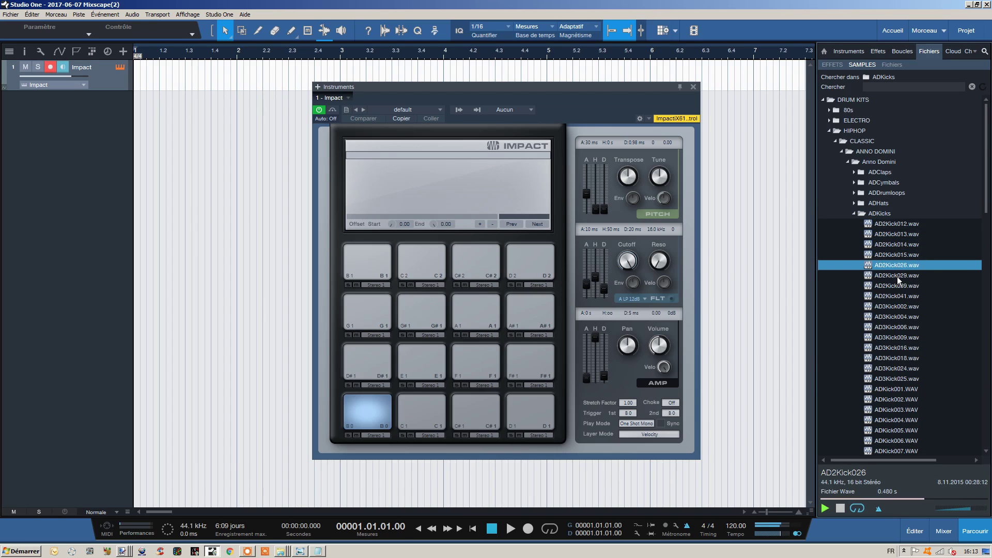
click(898, 276)
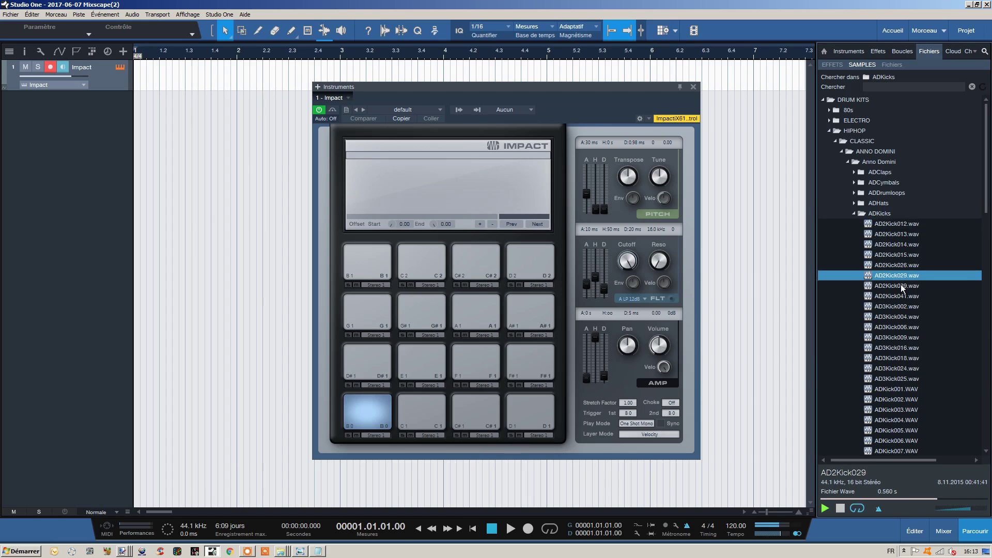
click(901, 285)
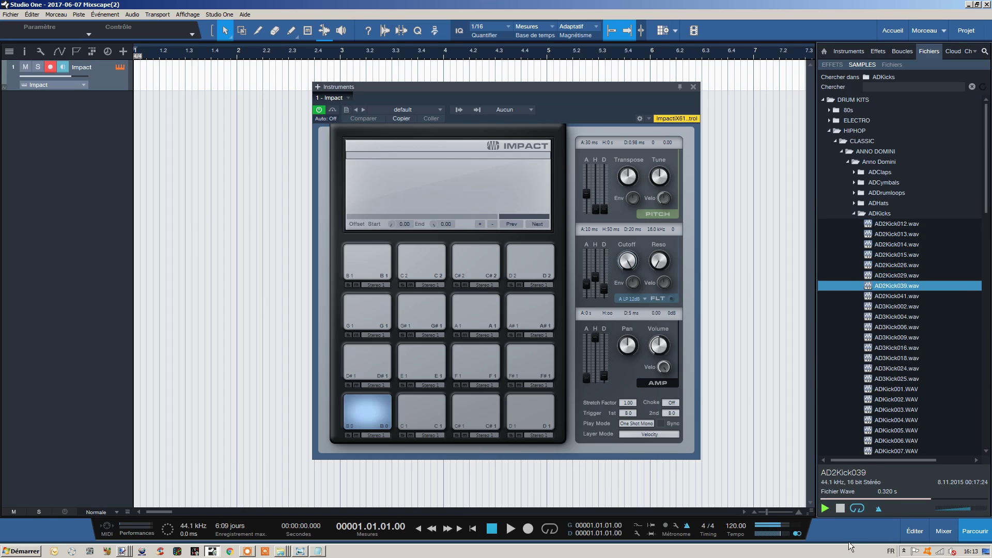
drag(913, 287, 406, 407)
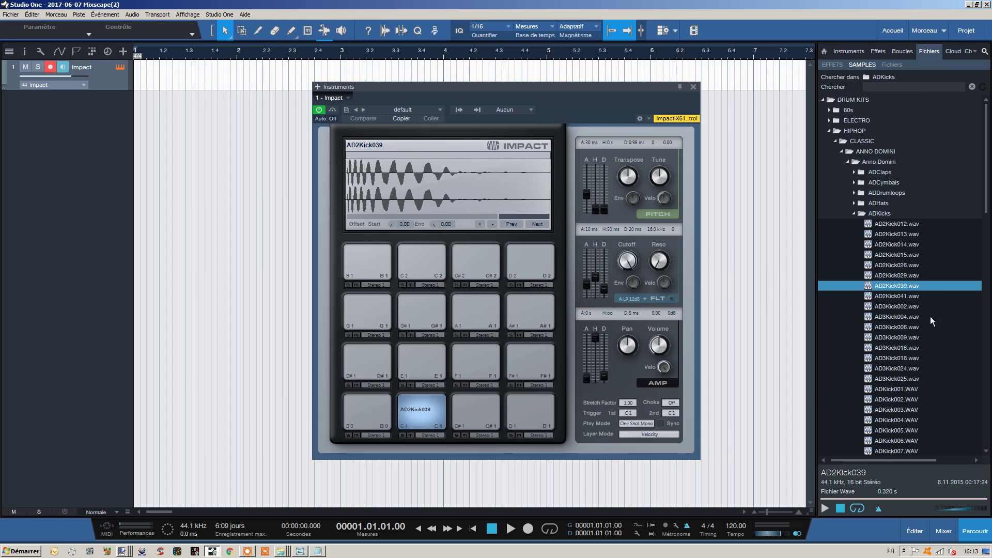
Audition further kick samples in ADKicks, from AD3Kick009 through ADKick010, to find a second kick.
scroll(930, 321, down, 1)
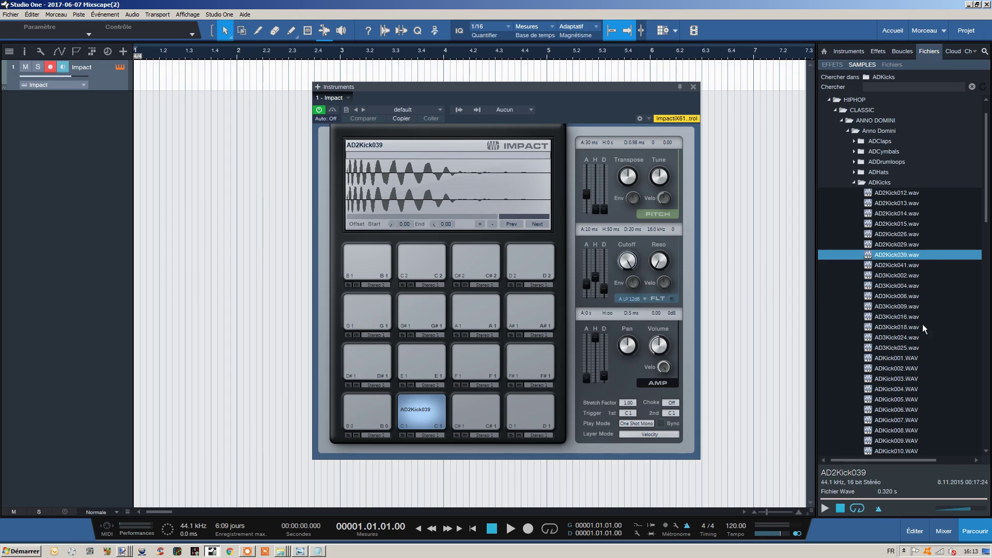
scroll(916, 327, down, 1)
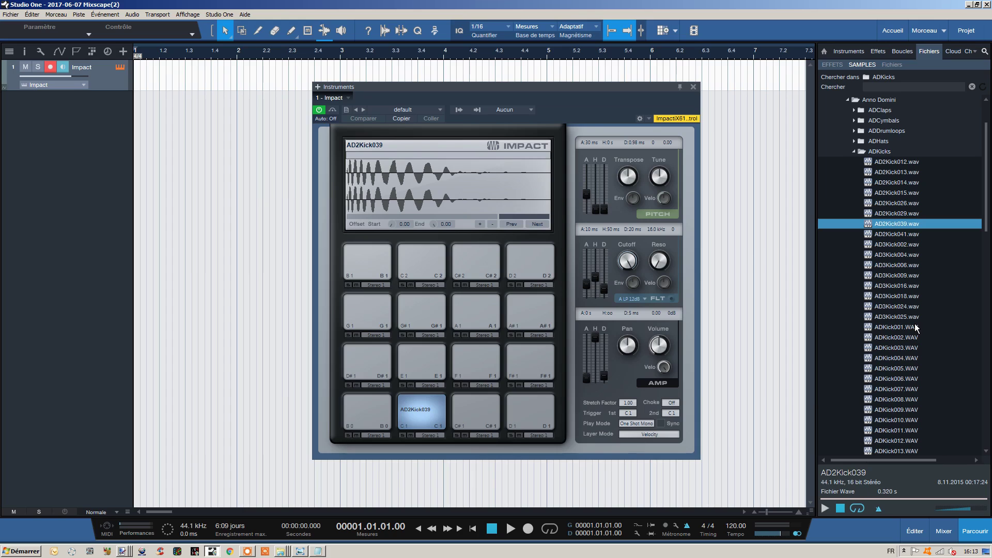
click(908, 277)
click(910, 287)
click(911, 299)
click(910, 308)
click(907, 317)
click(908, 328)
click(908, 338)
click(908, 358)
click(909, 379)
click(908, 400)
click(908, 411)
click(908, 420)
scroll(904, 413, down, 3)
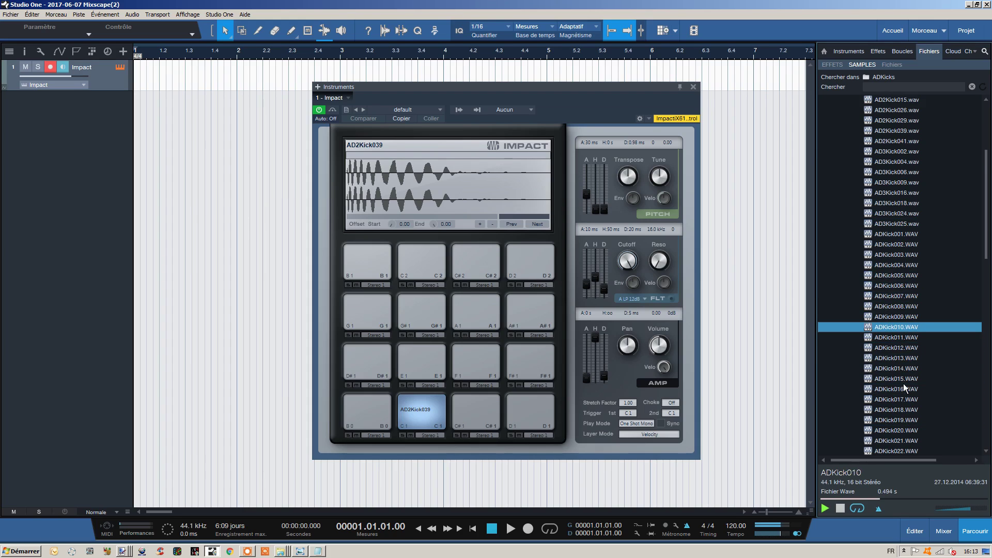
Audition kicks from ADKick013 to ADKick017 and load ADKick016.WAV onto Impact's C# 1 pad.
click(909, 358)
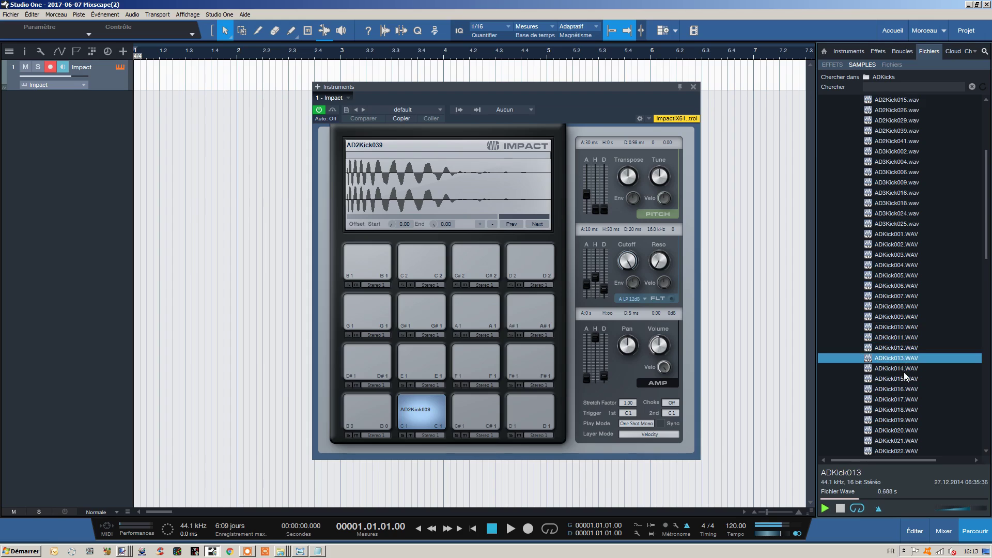
click(905, 380)
click(906, 391)
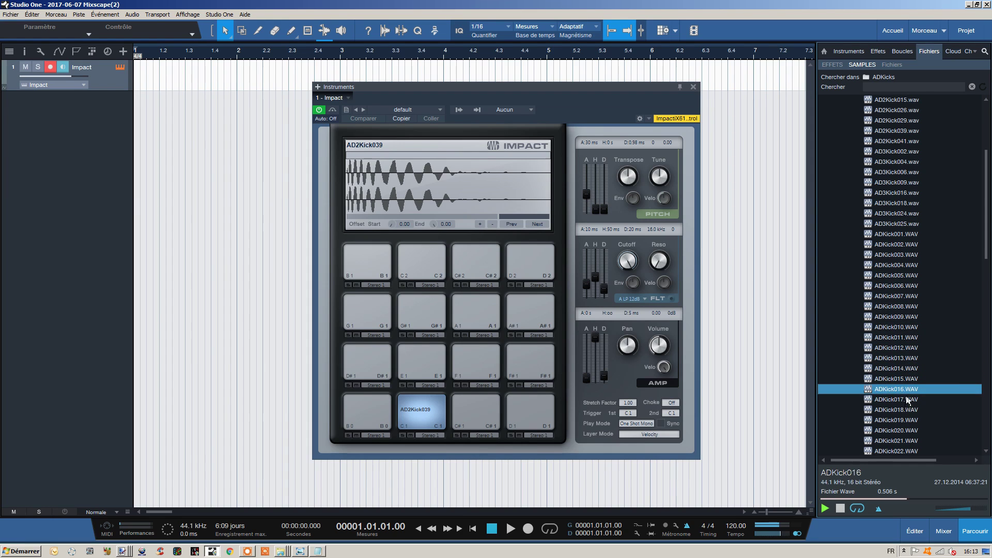
click(907, 401)
click(908, 390)
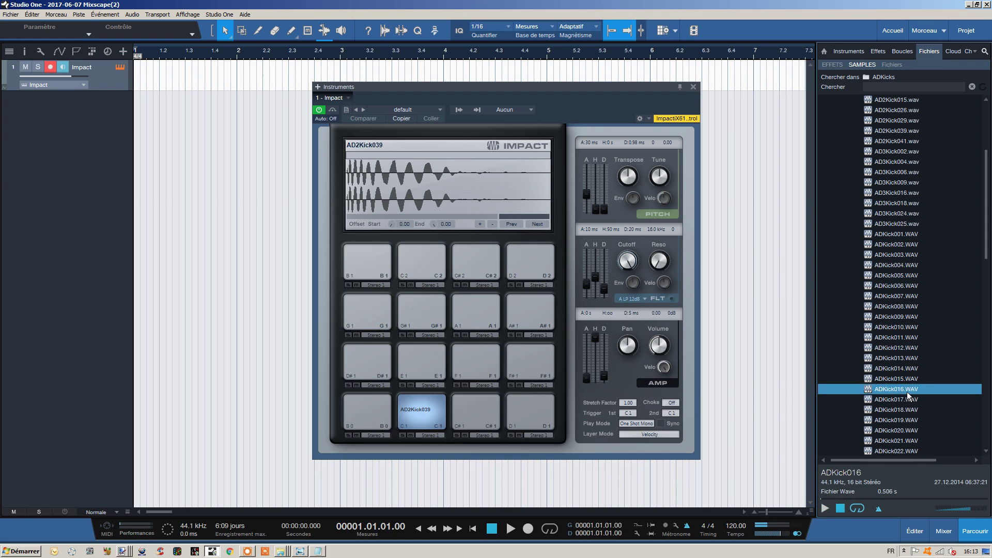
drag(901, 391, 488, 413)
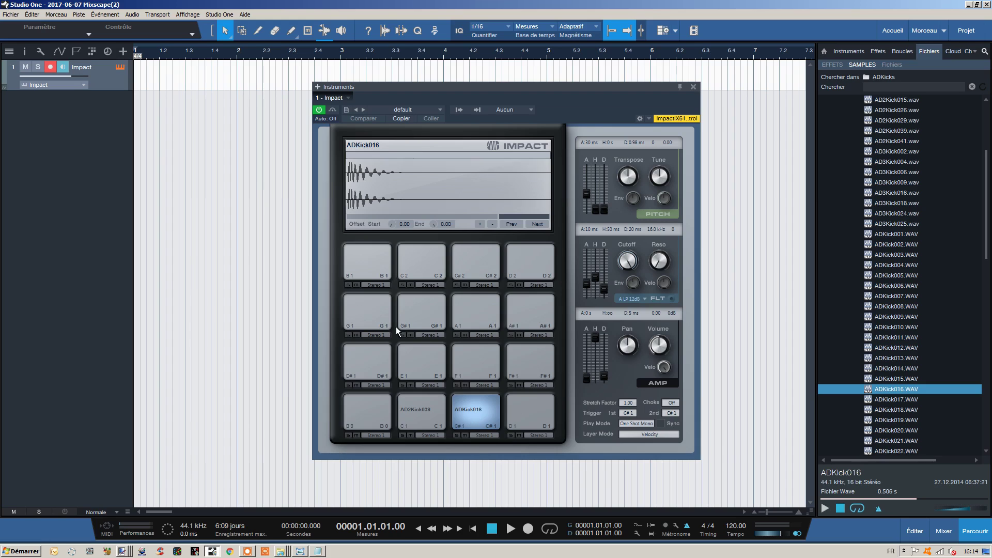
Show the mixer and route the ADKick016 pad to the Stereo 3 output.
click(944, 531)
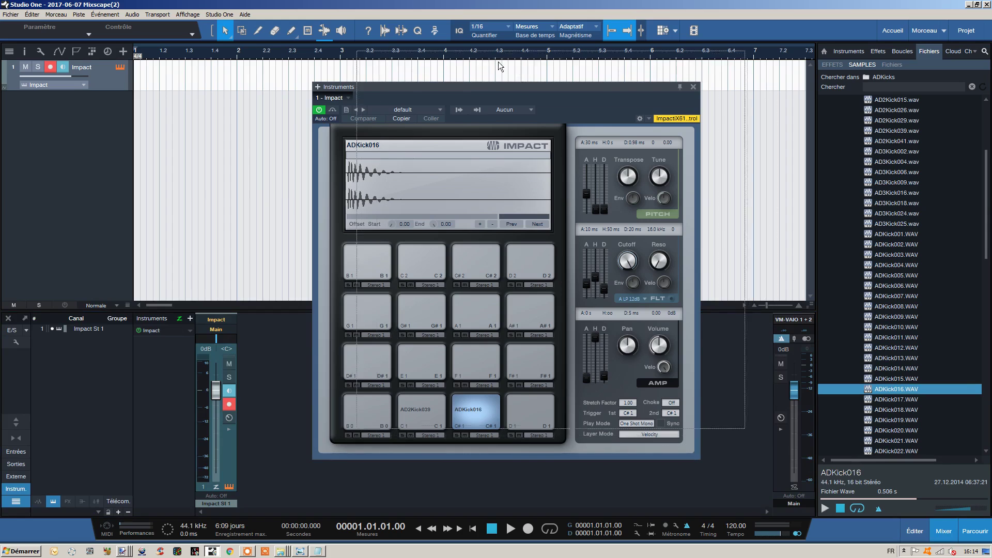
drag(454, 93, 493, 59)
click(519, 403)
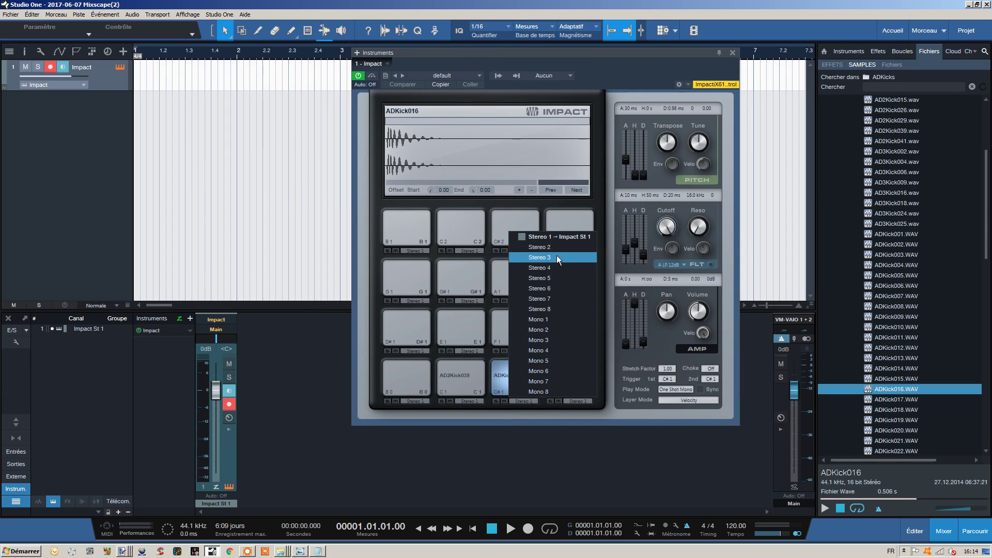
click(532, 403)
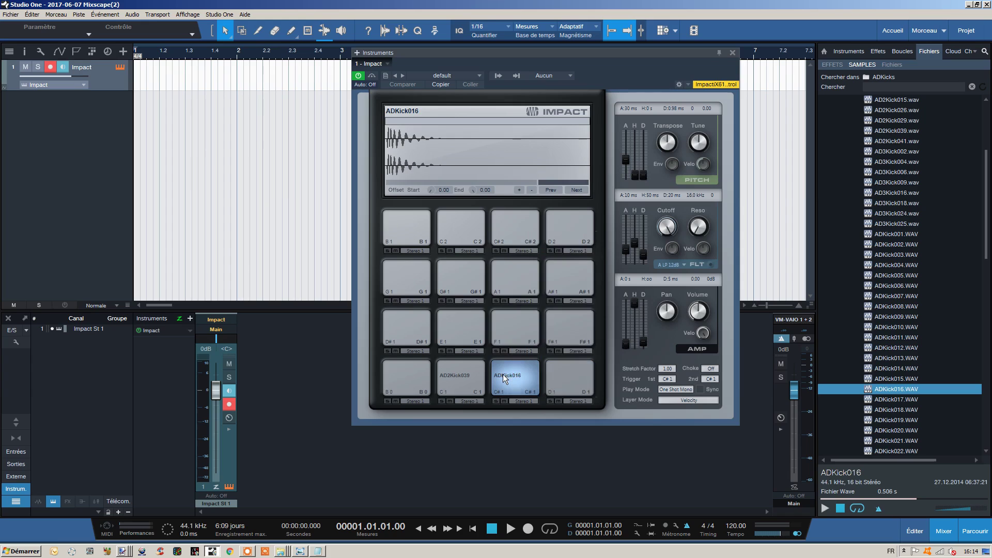
click(534, 405)
click(549, 261)
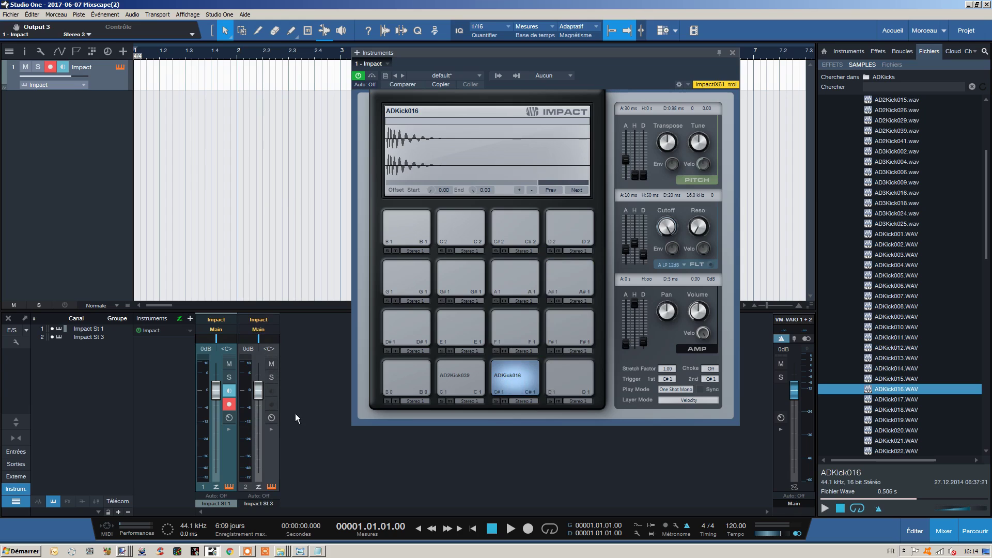
Expand the inserts and sends of the Impact St 1 and Impact St 3 channels, clearing the instrument window away from them.
click(271, 429)
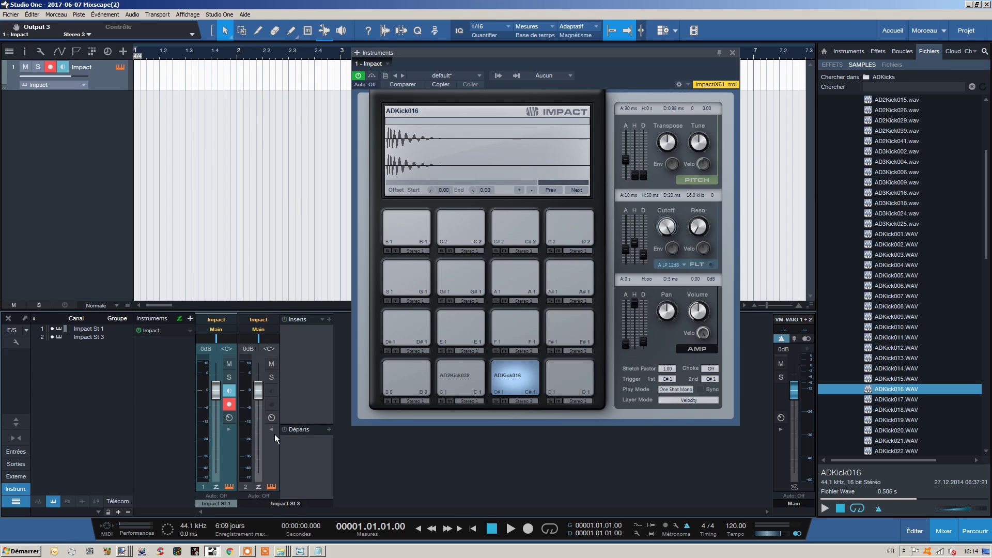
click(230, 429)
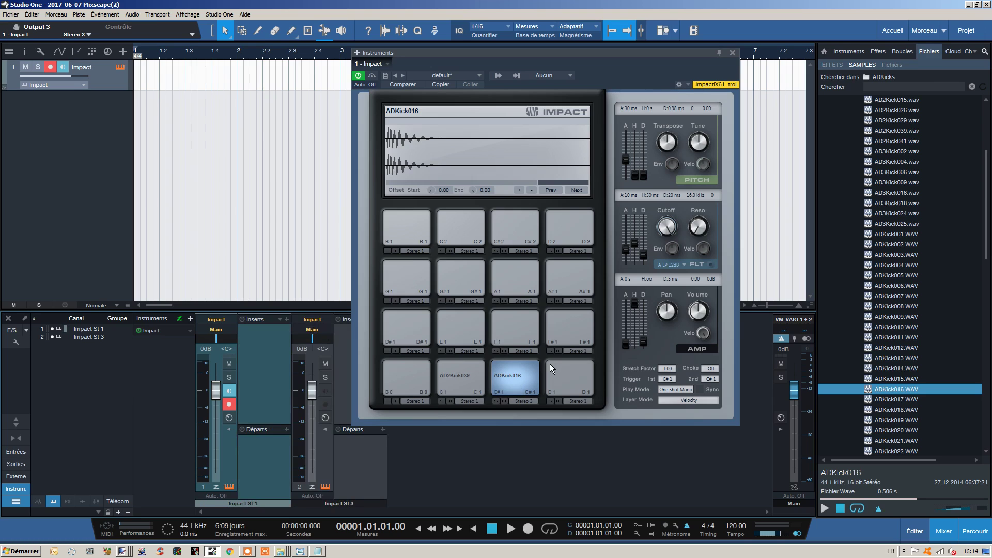
drag(512, 63, 621, 69)
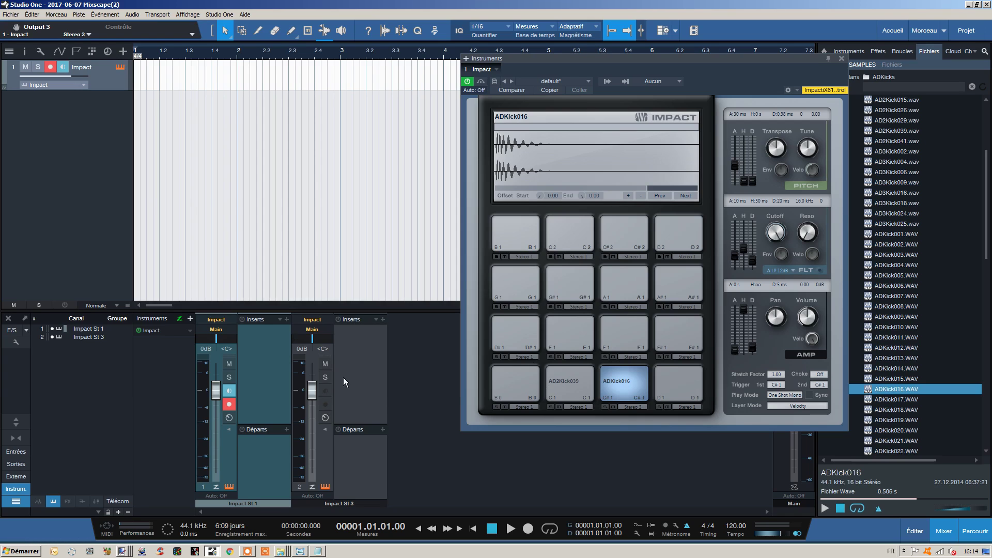
Duplicate the Impact track so a second track feeds the same Impact instrument.
right_click(117, 86)
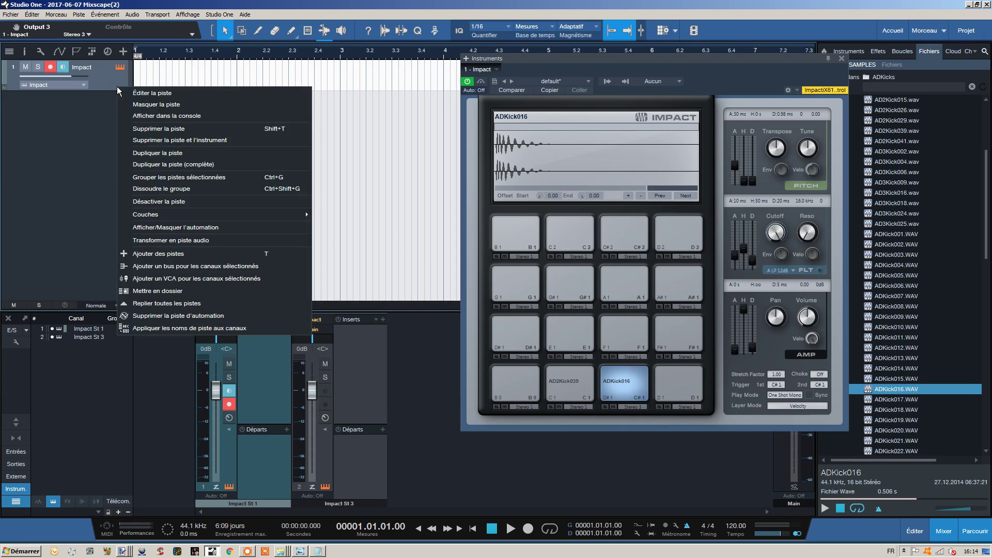
click(149, 154)
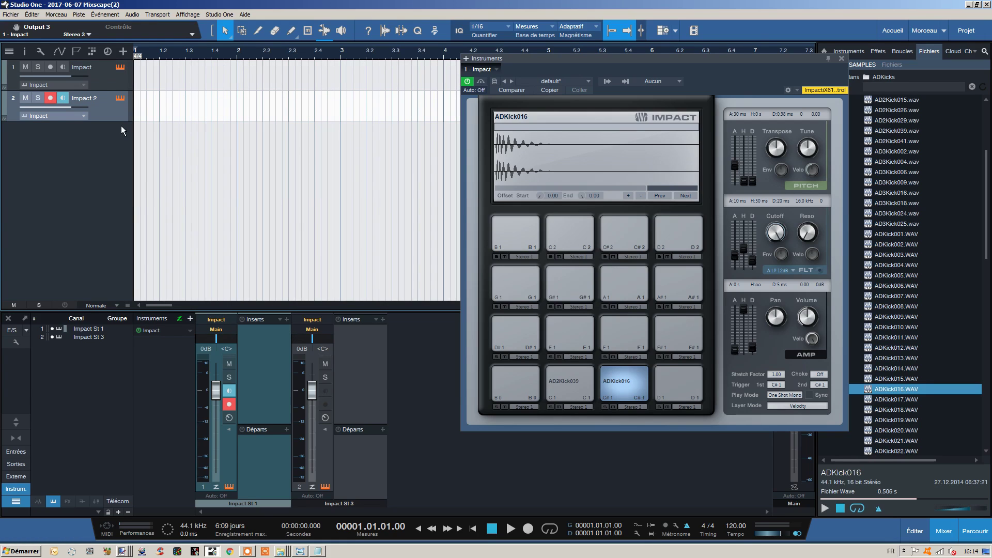
click(114, 77)
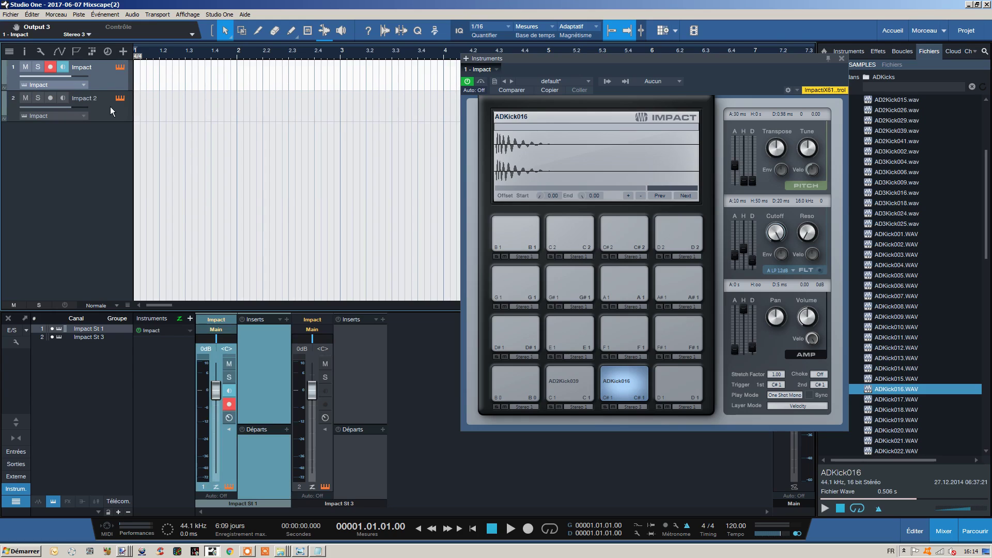
click(213, 115)
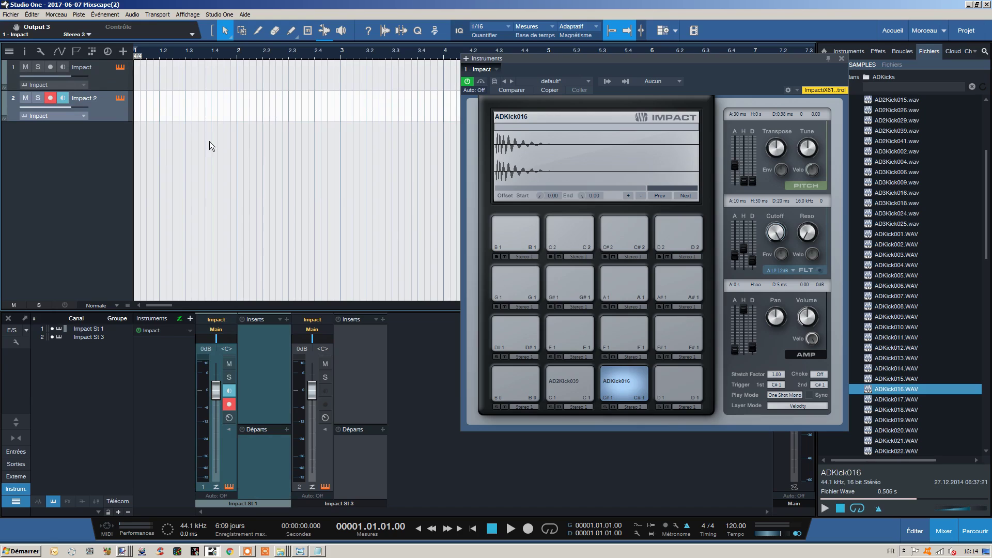
Record a kick pattern of about two bars on the first Impact track.
click(118, 81)
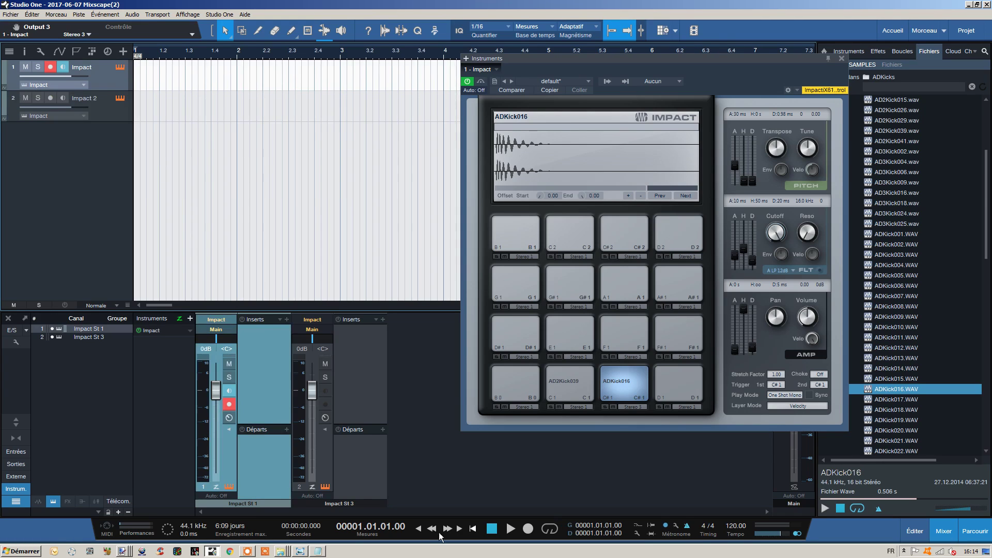
click(528, 528)
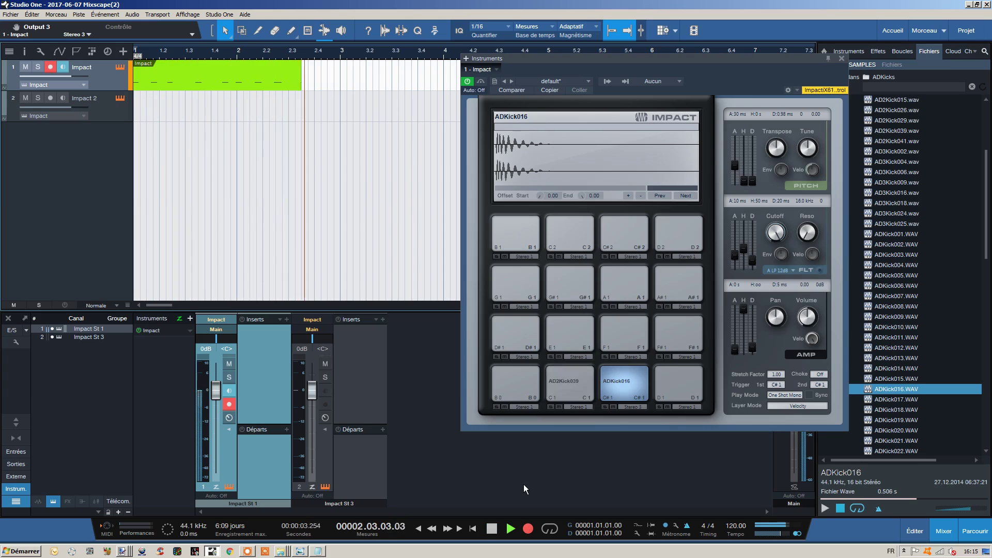
key(space)
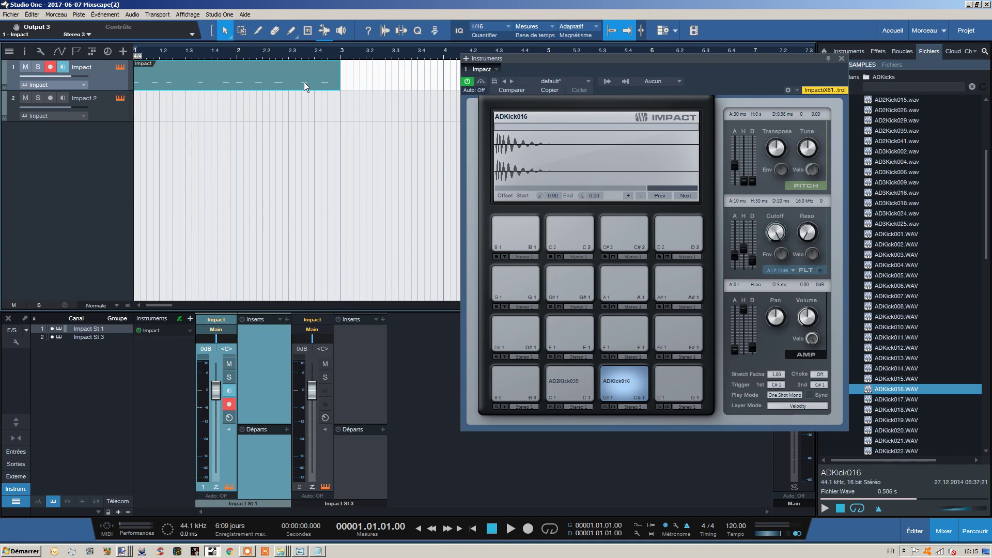
Copy the recorded kick part to the Impact 2 track and transpose all its notes from AD2Kick039 to ADKick016.
drag(234, 81, 243, 114)
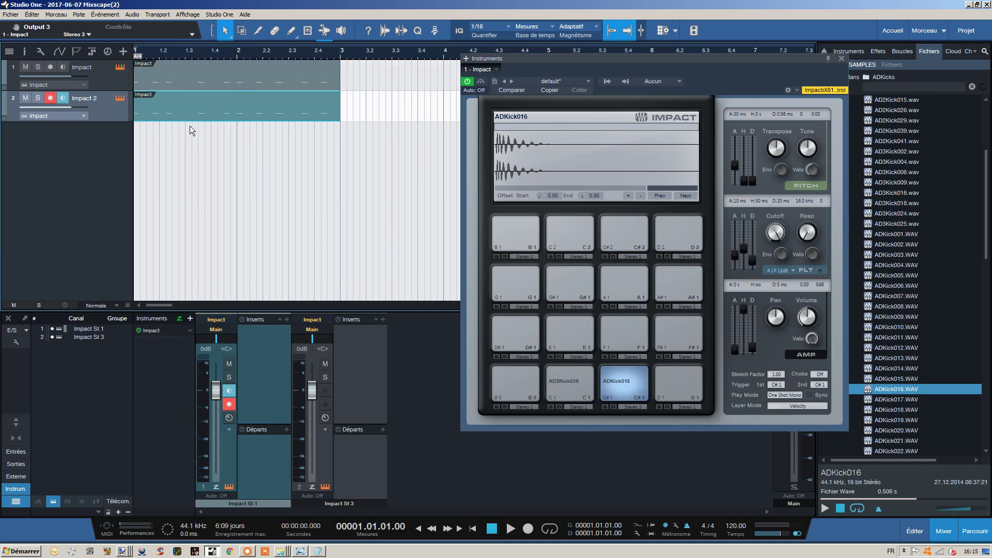
double_click(194, 110)
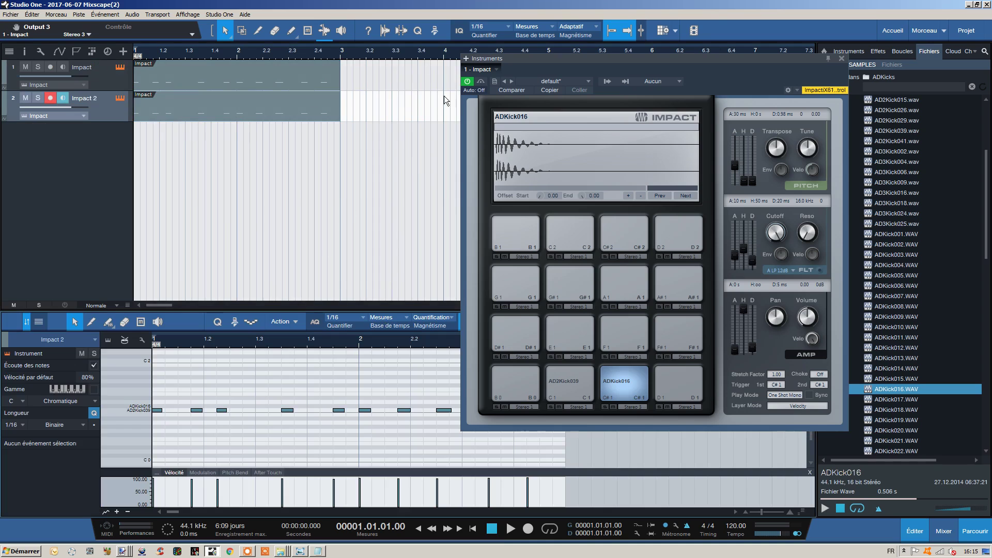
drag(596, 59, 660, 37)
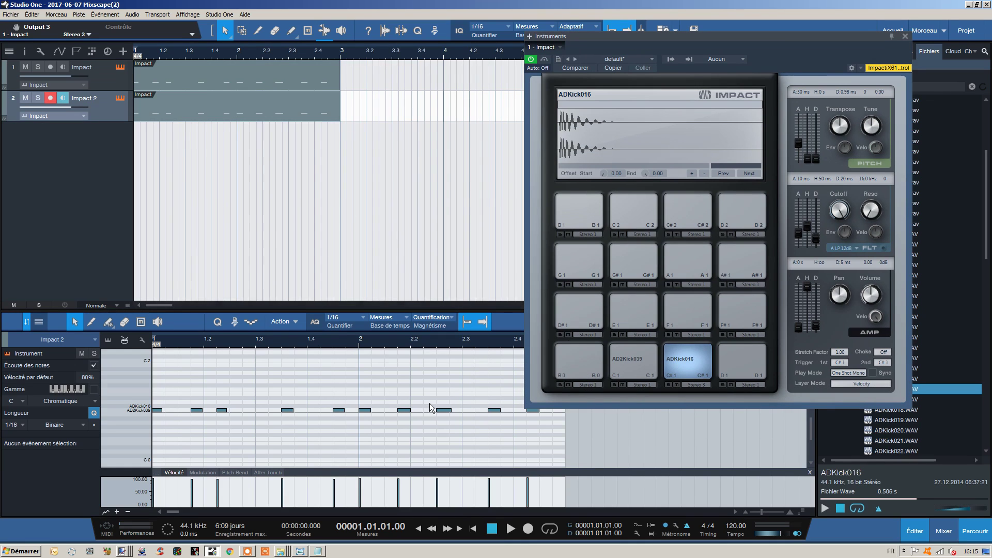
drag(562, 413, 512, 420)
drag(406, 421, 154, 406)
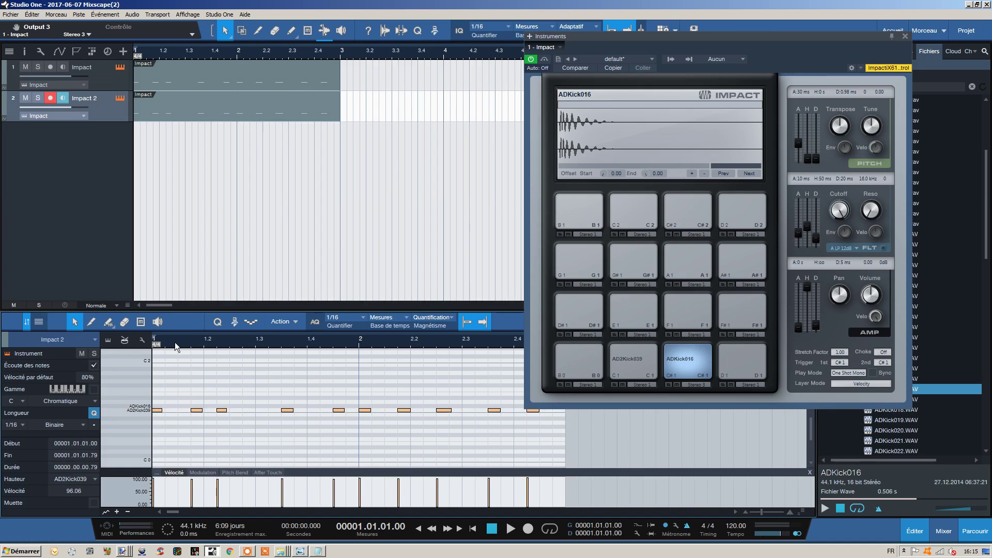
key(Up)
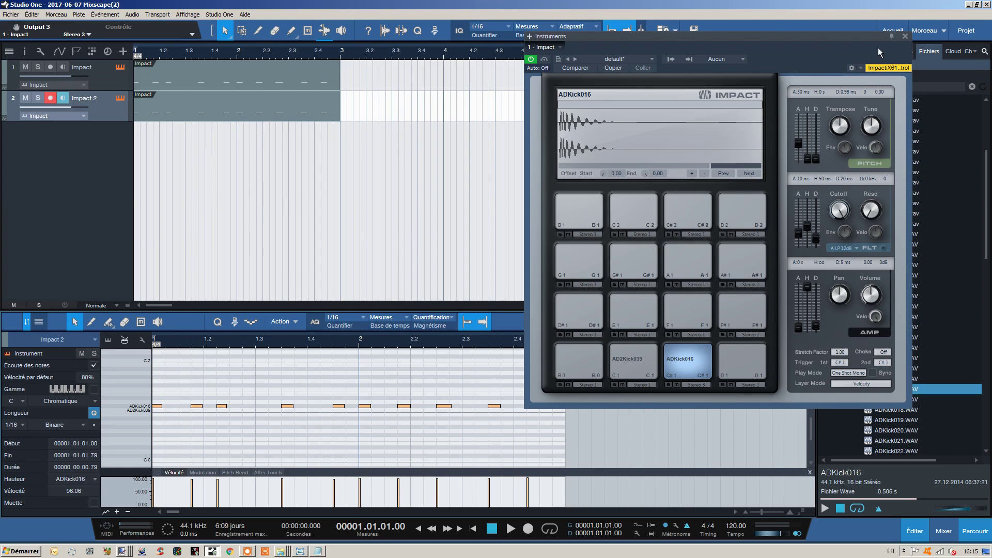
click(904, 36)
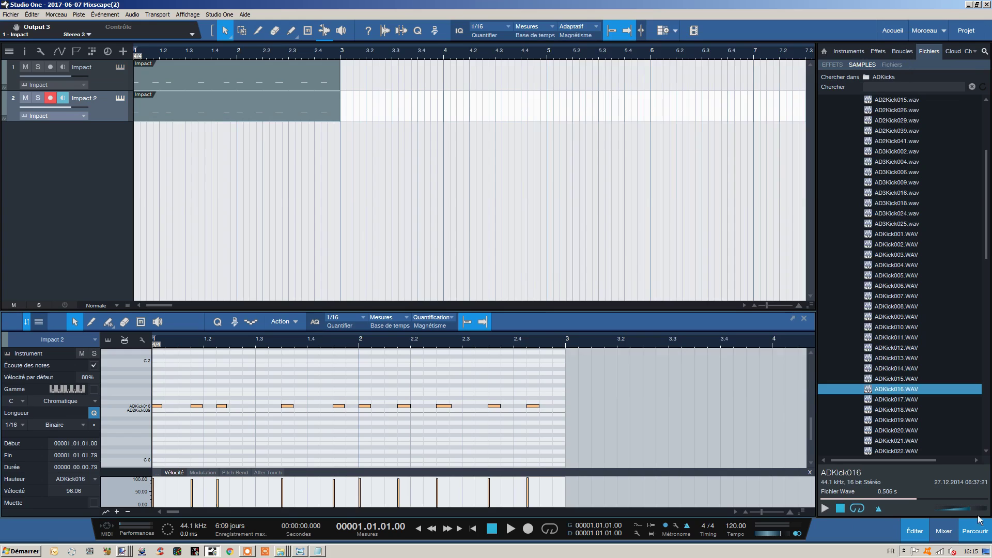
Show the mixer and play back the two kick tracks together from the start, watching both Impact channels.
click(948, 533)
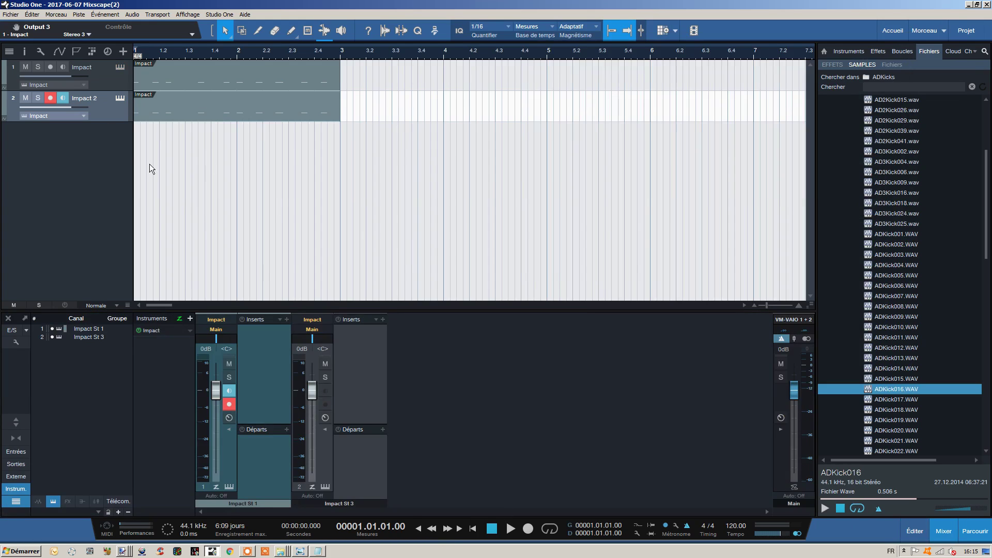
click(260, 341)
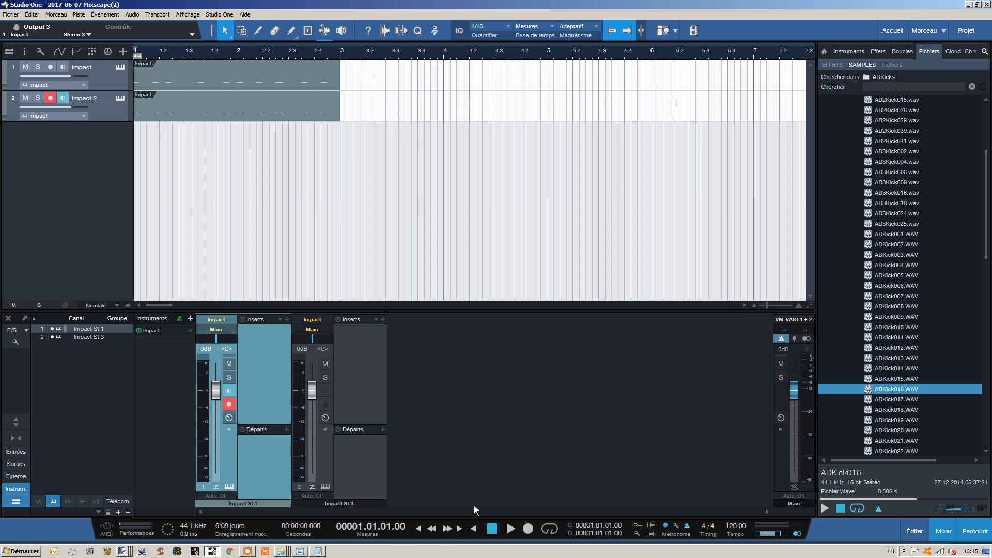
click(511, 529)
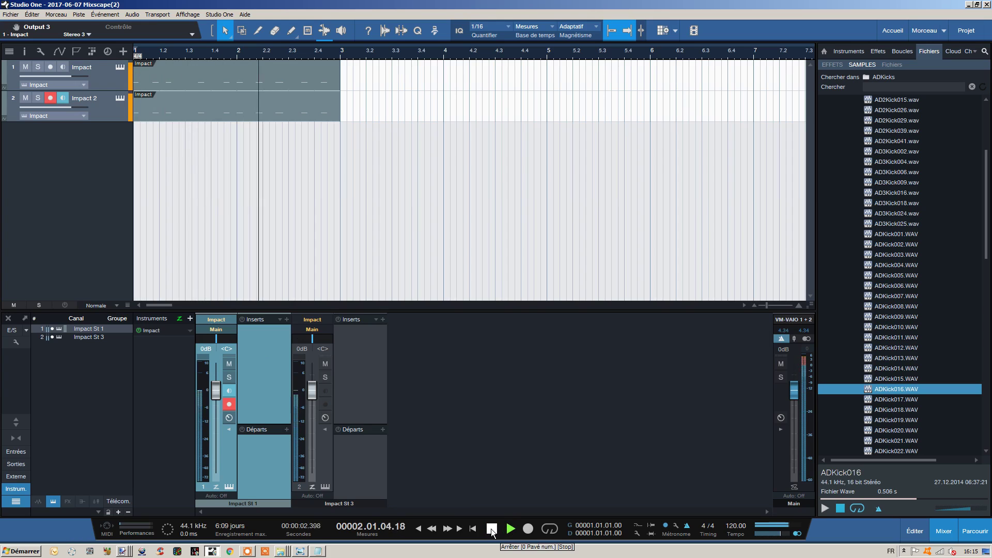
click(492, 529)
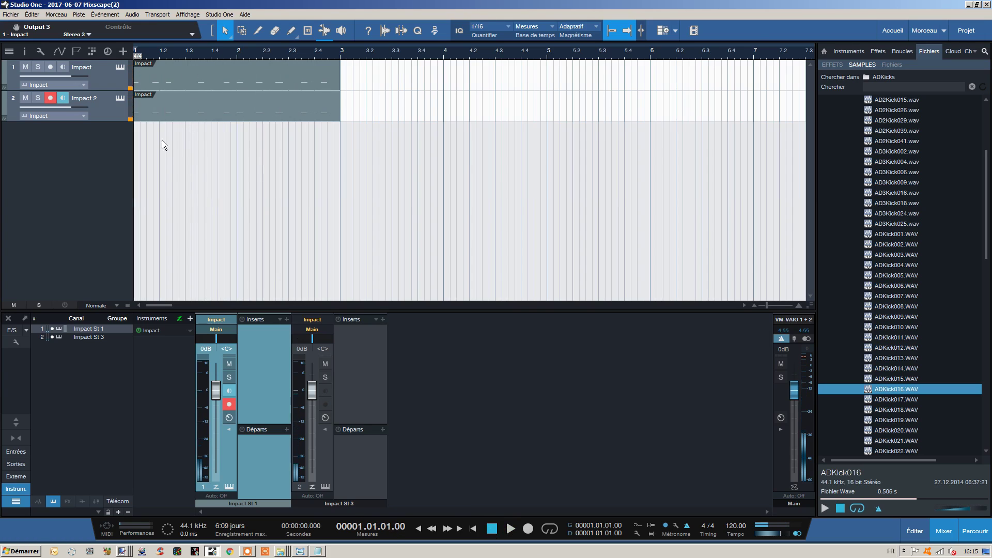
Move the third kick note to position 1.2.3 in both the Impact and Impact 2 parts and play the pattern back.
double_click(182, 84)
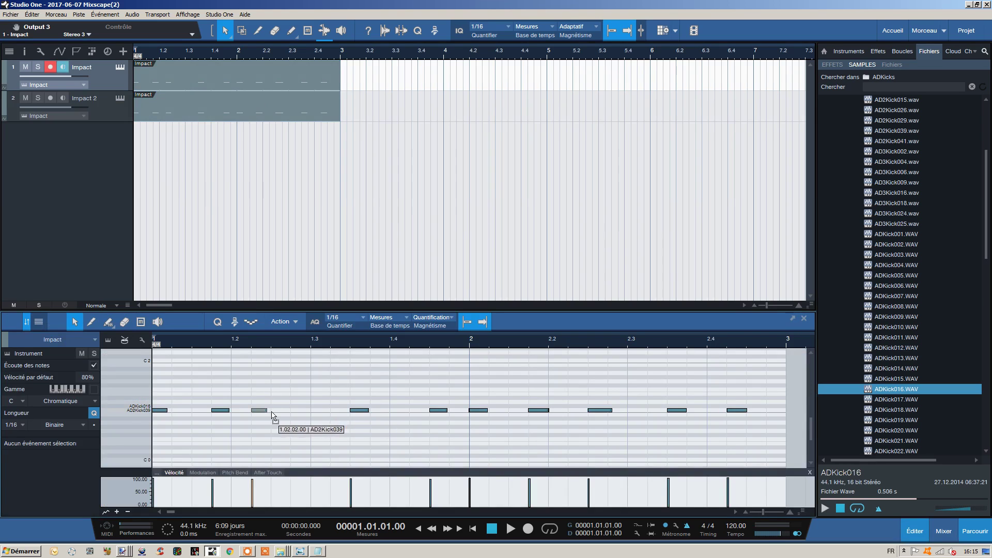
drag(260, 411, 279, 415)
click(184, 113)
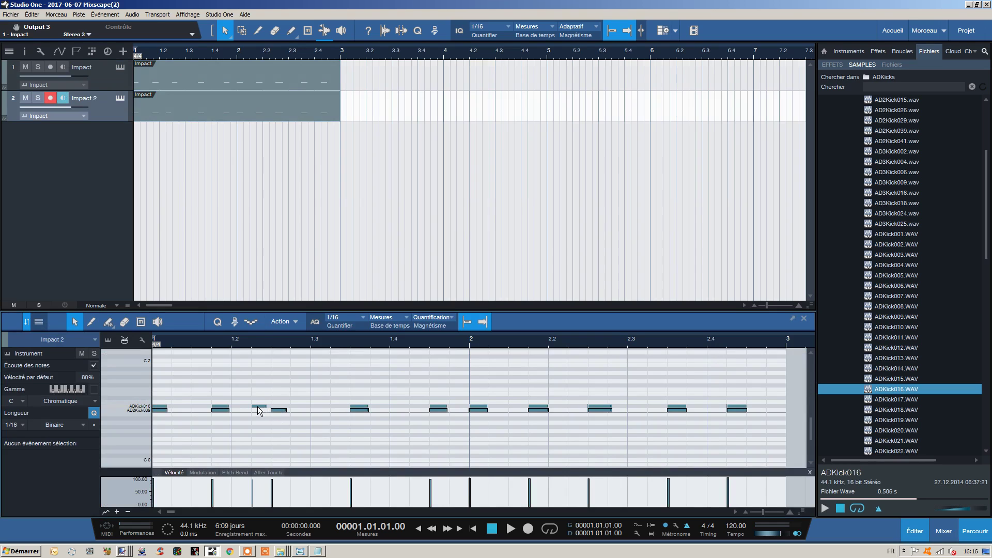
drag(260, 410, 280, 411)
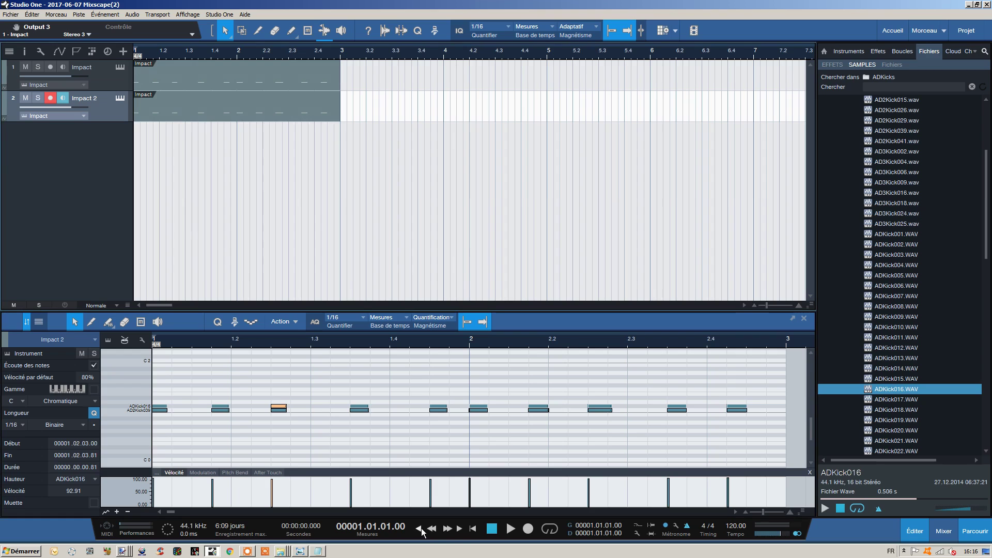
click(509, 529)
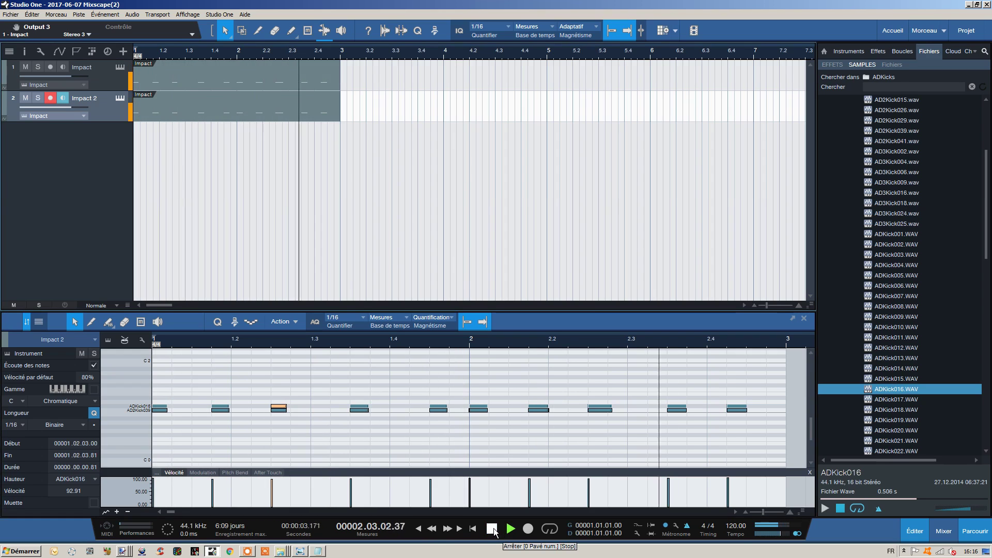
click(492, 529)
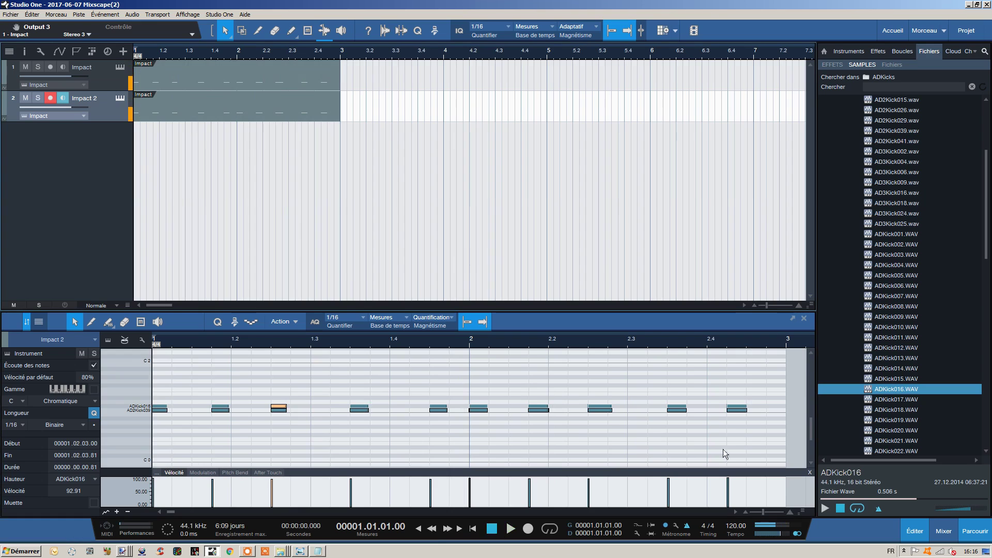
Return to the mixer and insert a Pro EQ on the Impact St 1 channel.
click(936, 528)
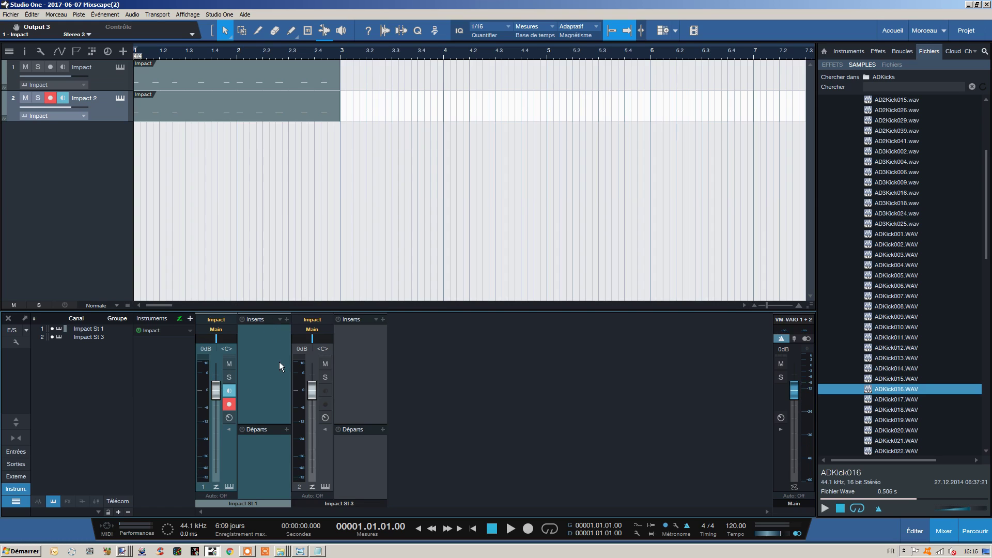
click(287, 320)
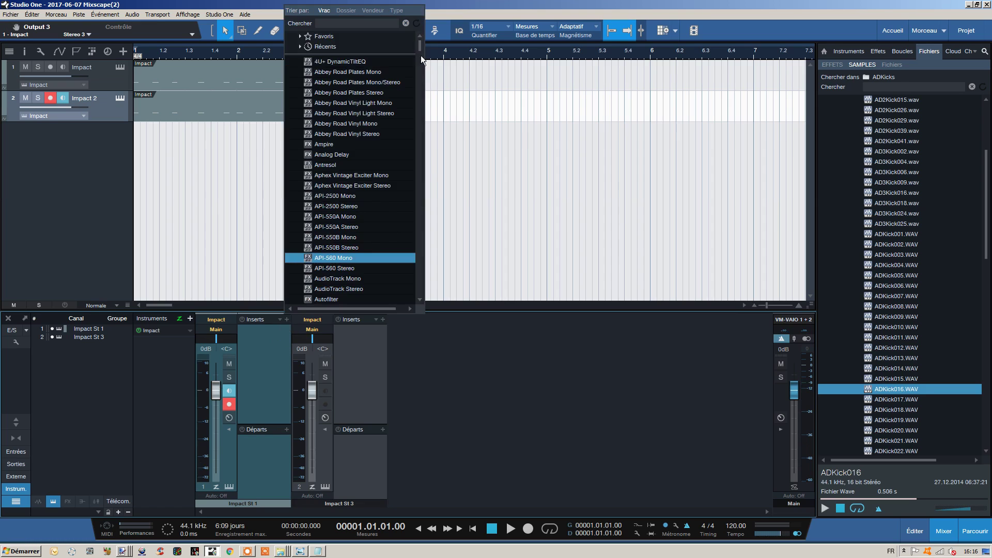
text(pro)
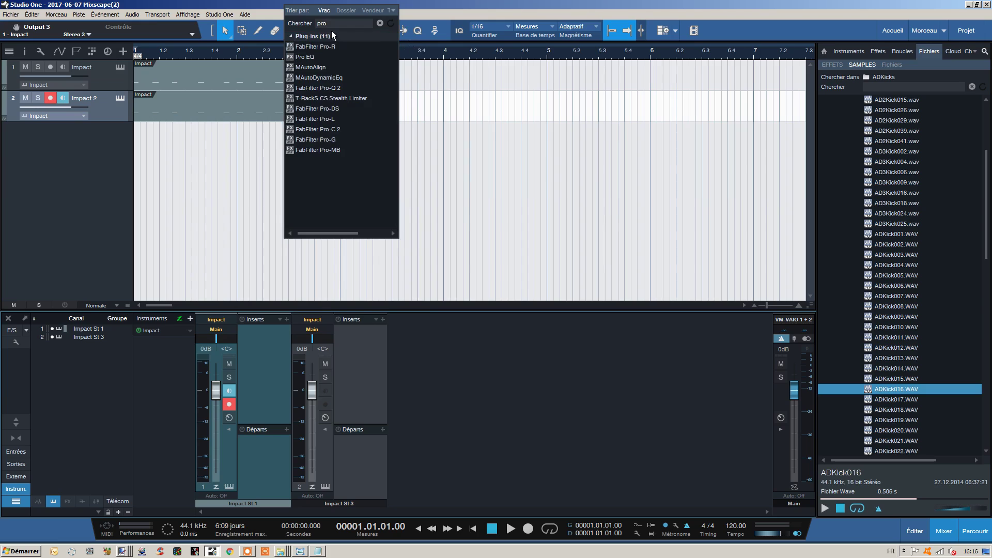
click(305, 58)
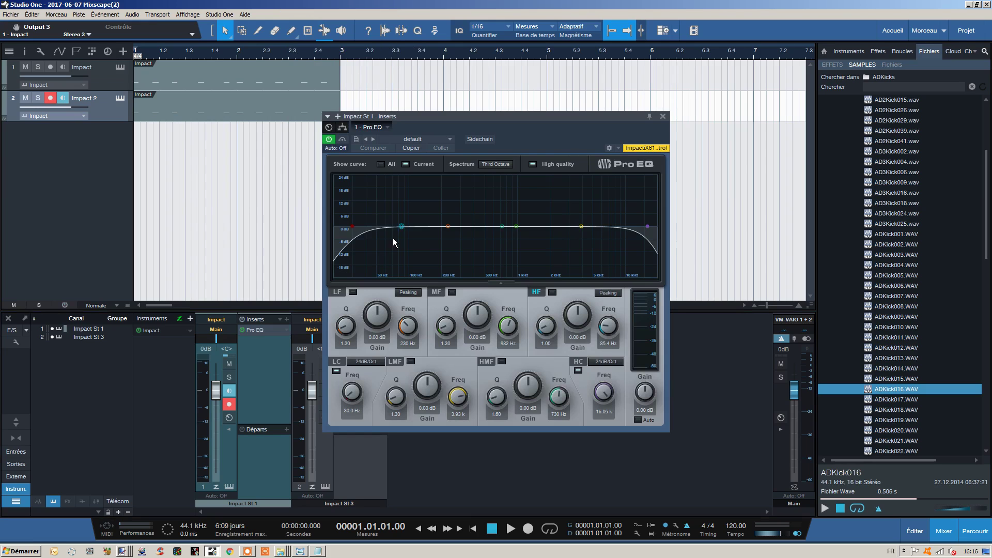
Turn off the low cut and high cut filters in the Pro EQ and copy the plug-in to the Impact St 3 channel.
double_click(354, 225)
double_click(648, 226)
drag(499, 127, 562, 106)
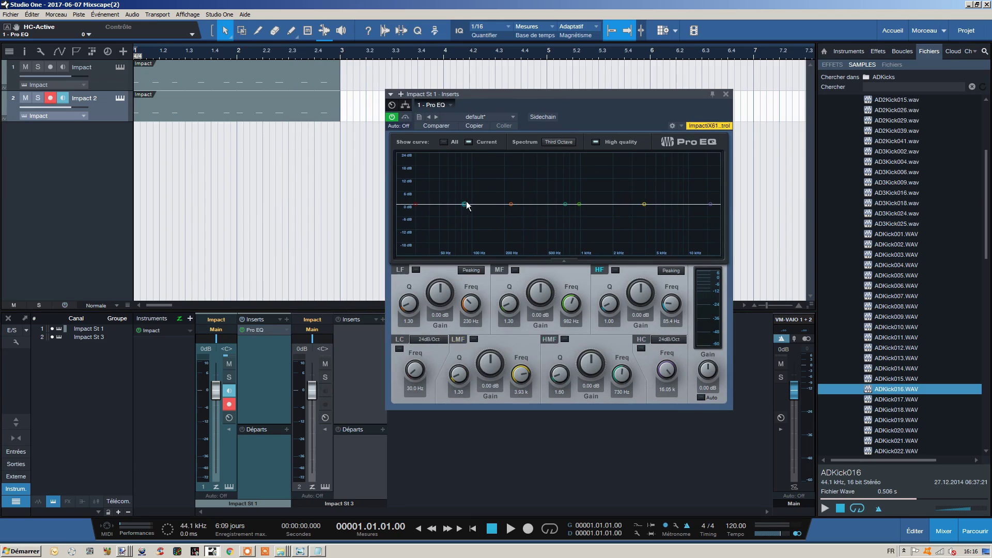
drag(255, 331, 352, 336)
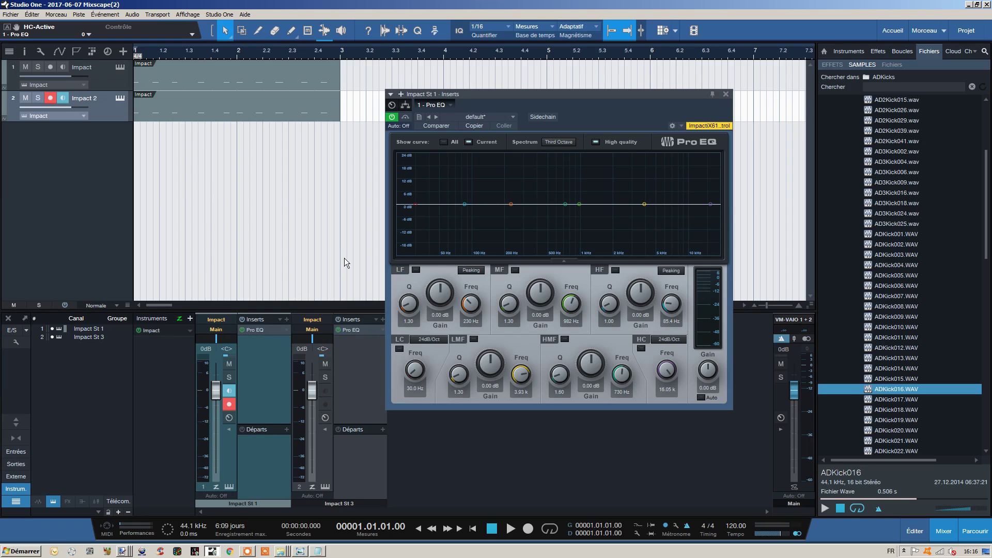
Set a 123 Hz high cut in the Impact St 1 Pro EQ and a 120 Hz low cut in the Impact St 3 Pro EQ.
drag(711, 204, 483, 222)
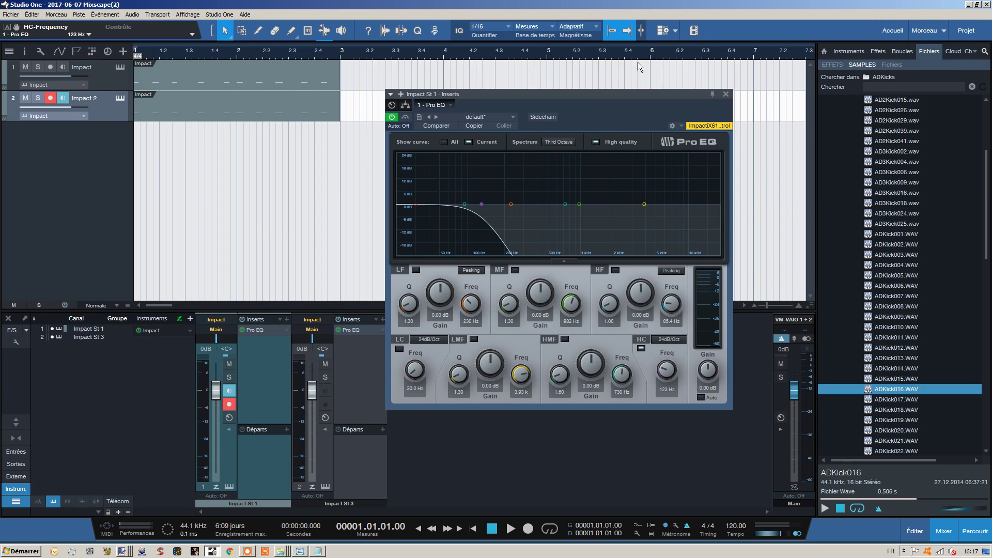
click(725, 94)
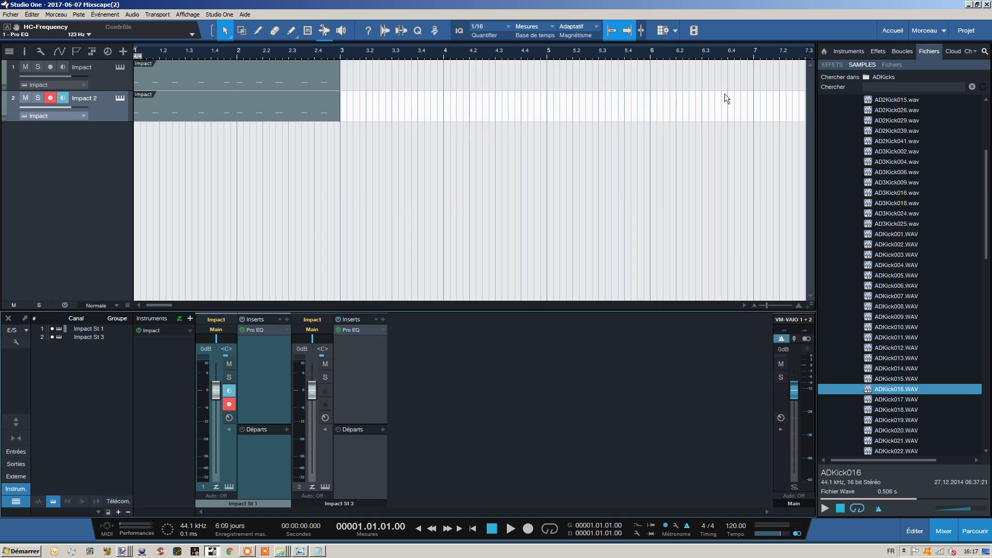
click(350, 329)
click(417, 206)
drag(418, 208, 482, 218)
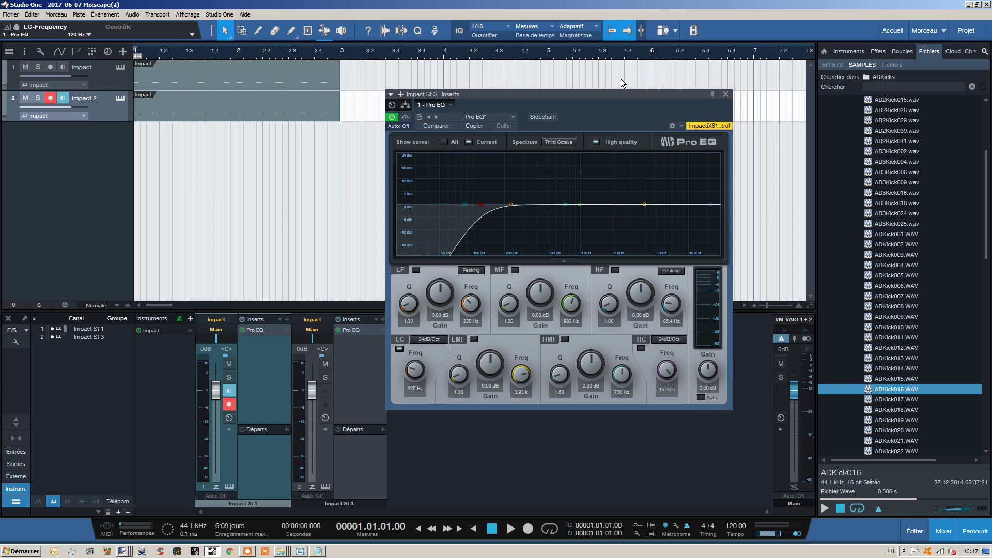
click(726, 95)
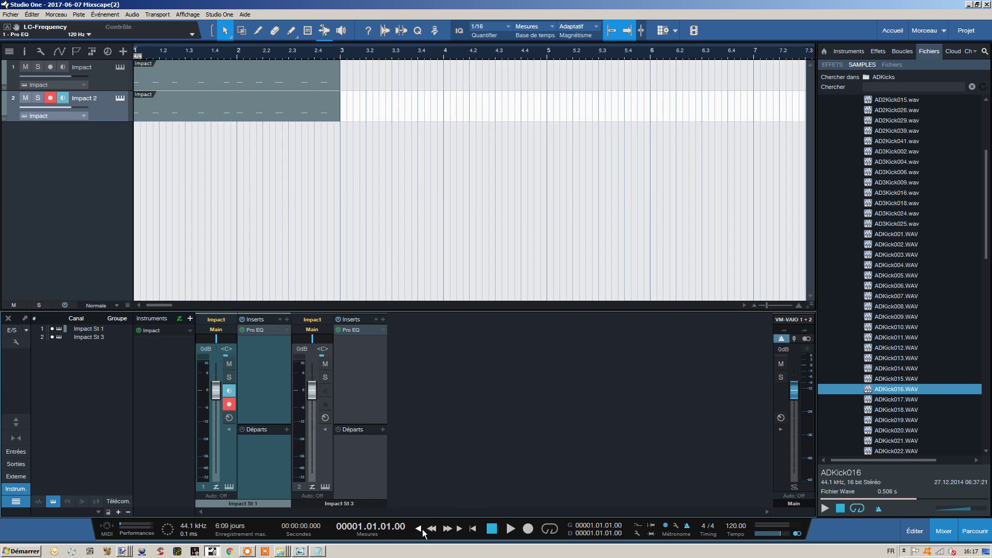
Lower the Impact St 1 channel volume to -2.7 dB, playing back the layered kicks before and after the change.
key(space)
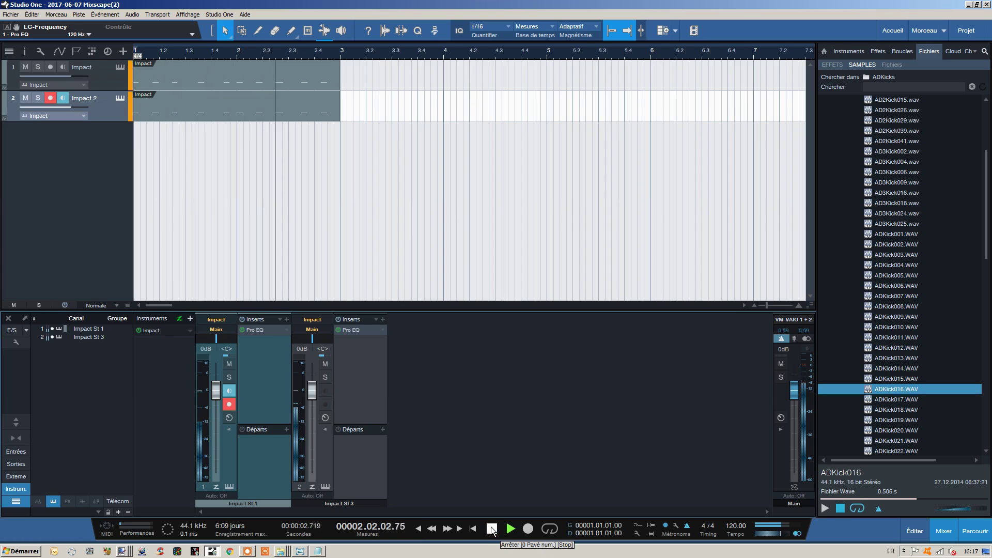
click(492, 528)
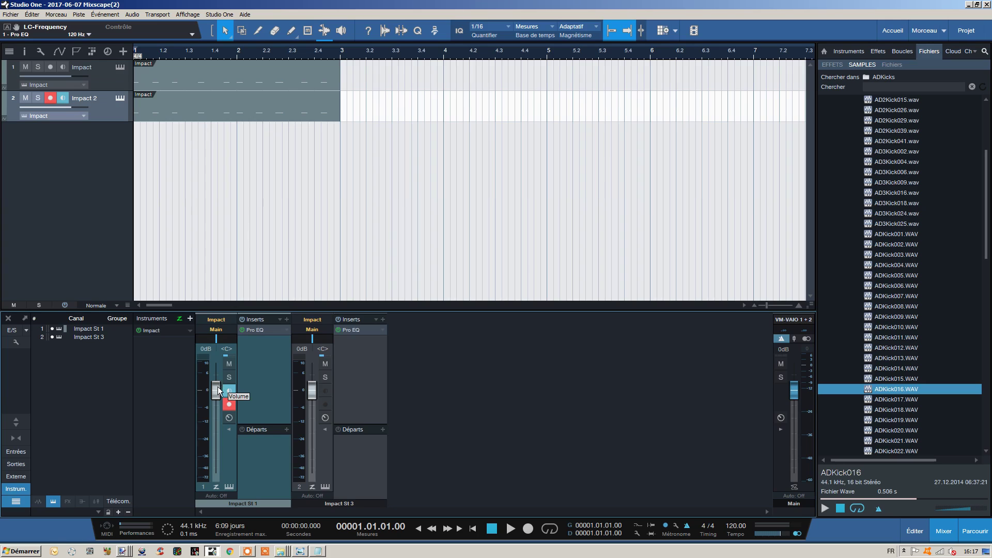
drag(215, 390, 216, 390)
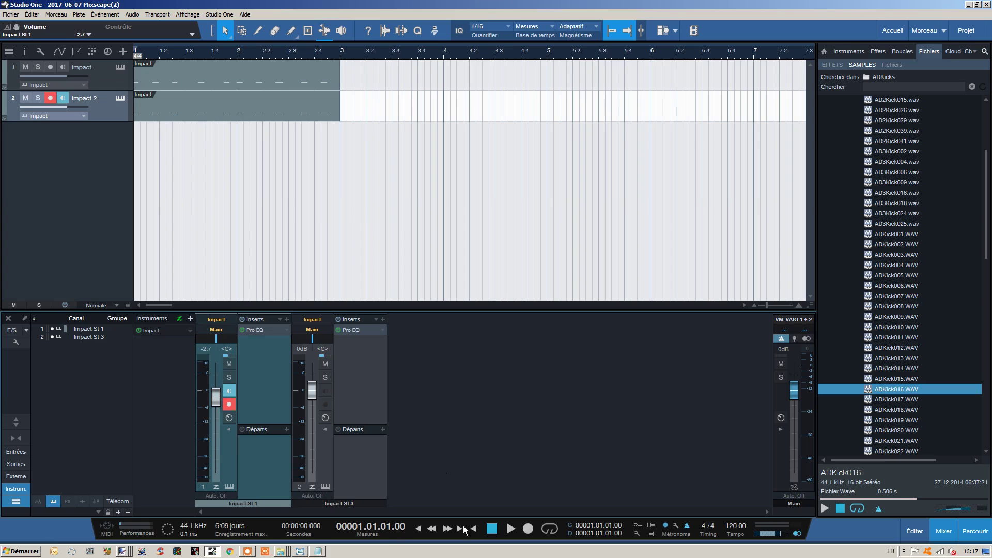
click(512, 528)
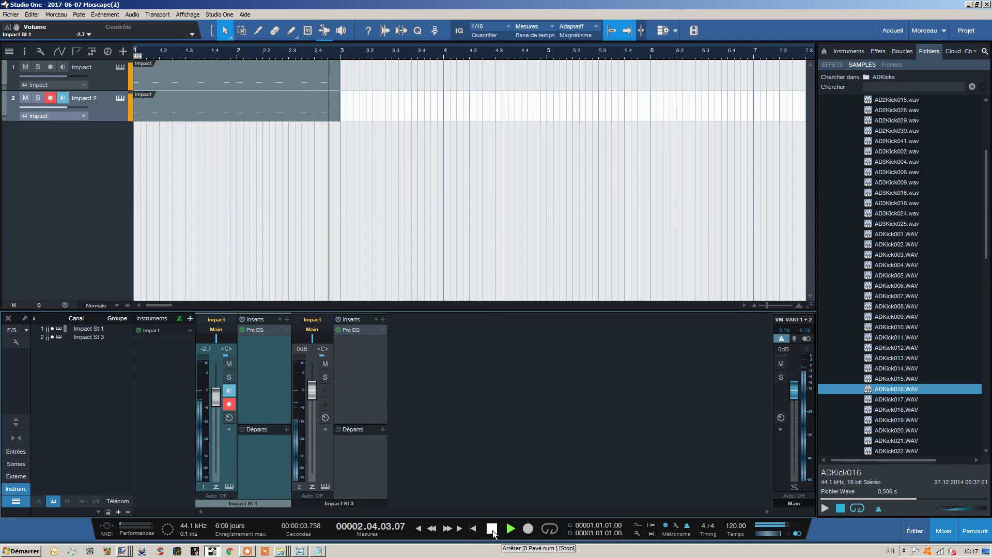
click(492, 529)
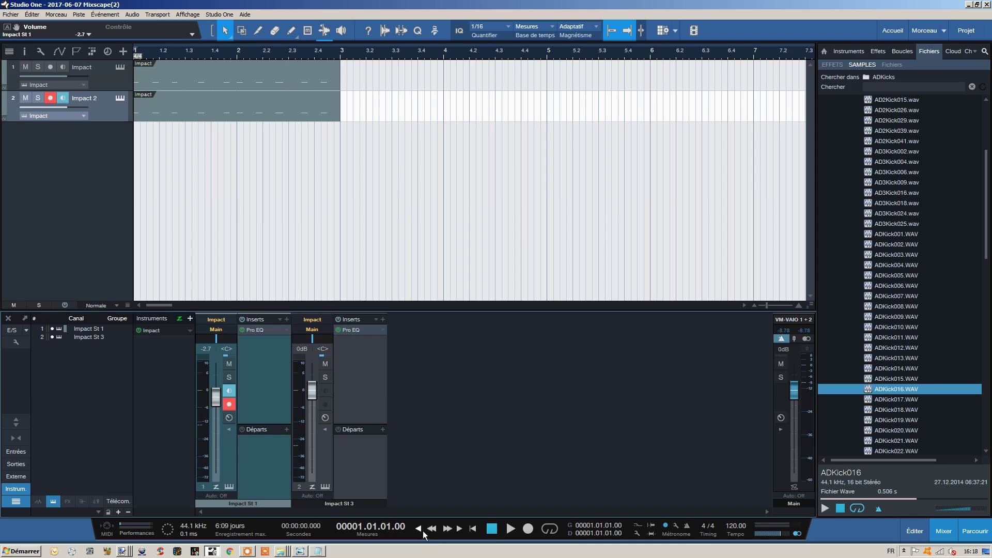
click(510, 529)
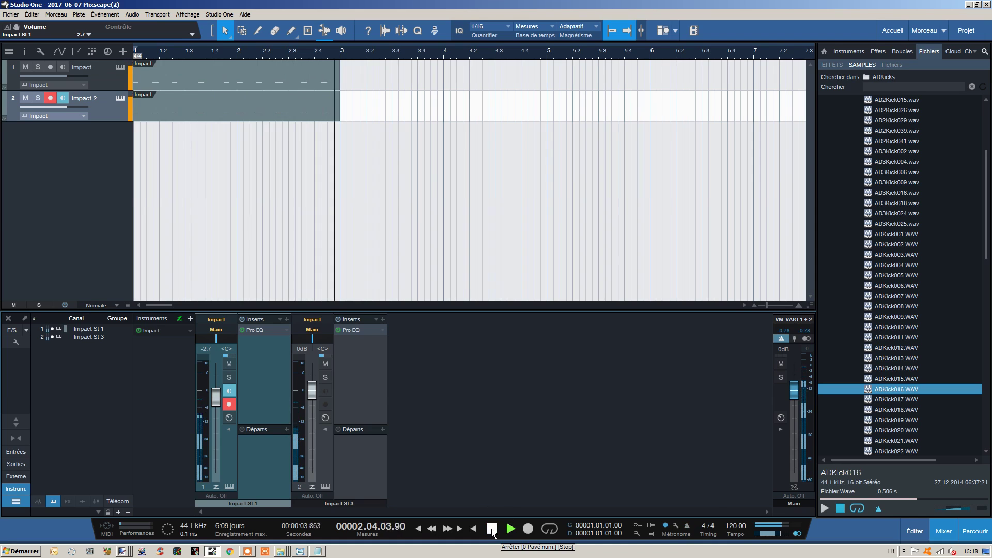
click(492, 529)
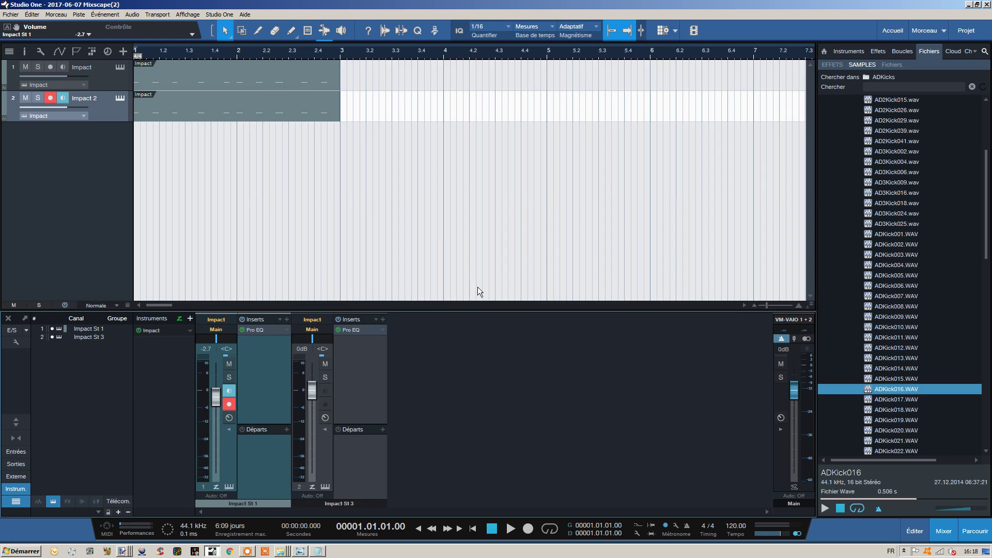
Select the Impact St 1 and Impact St 3 channels and add a bus for the selected channels.
click(277, 373)
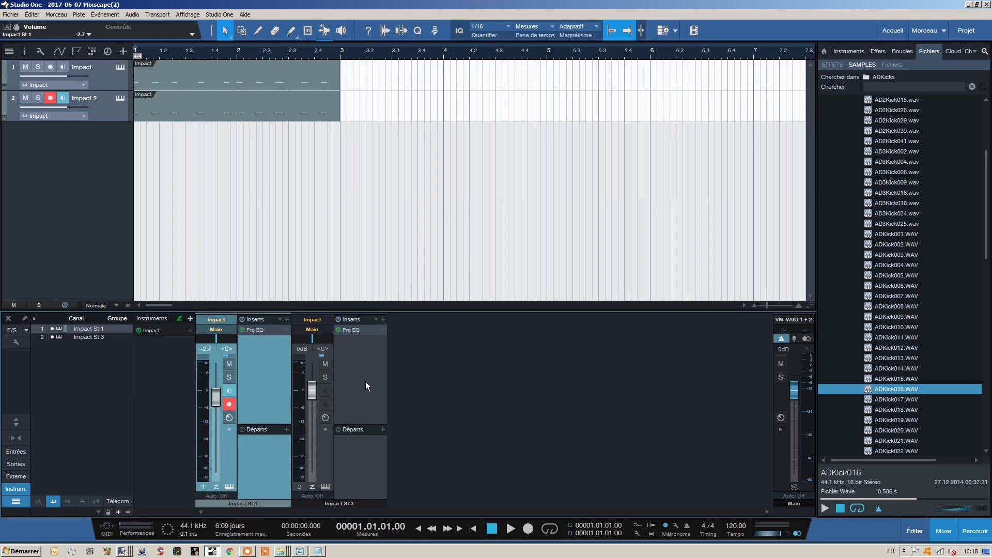
shift+click(365, 382)
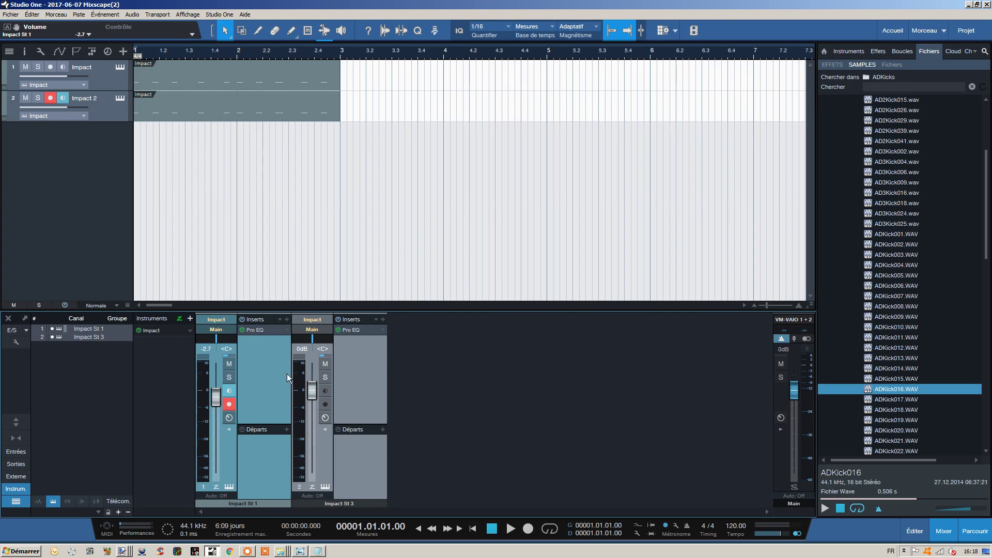
right_click(354, 367)
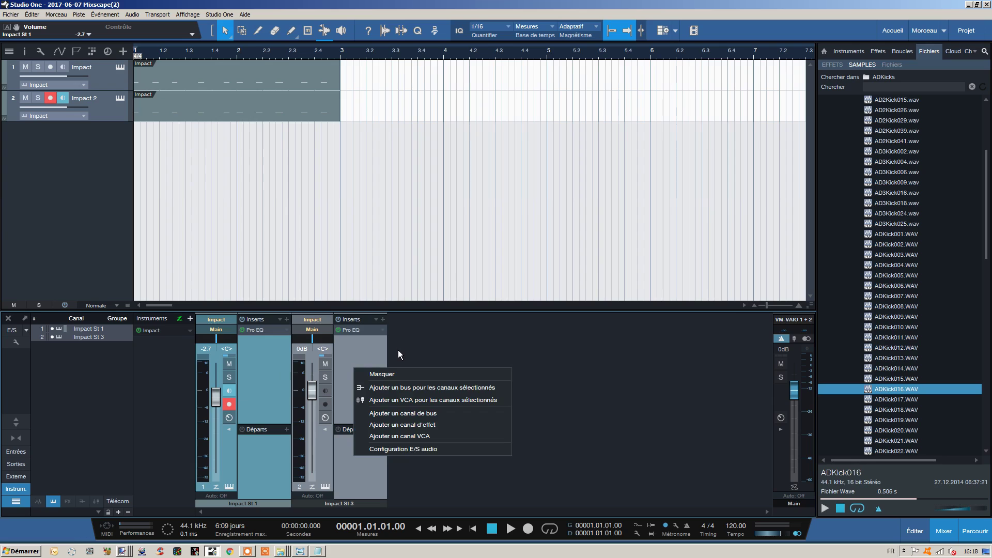
click(385, 388)
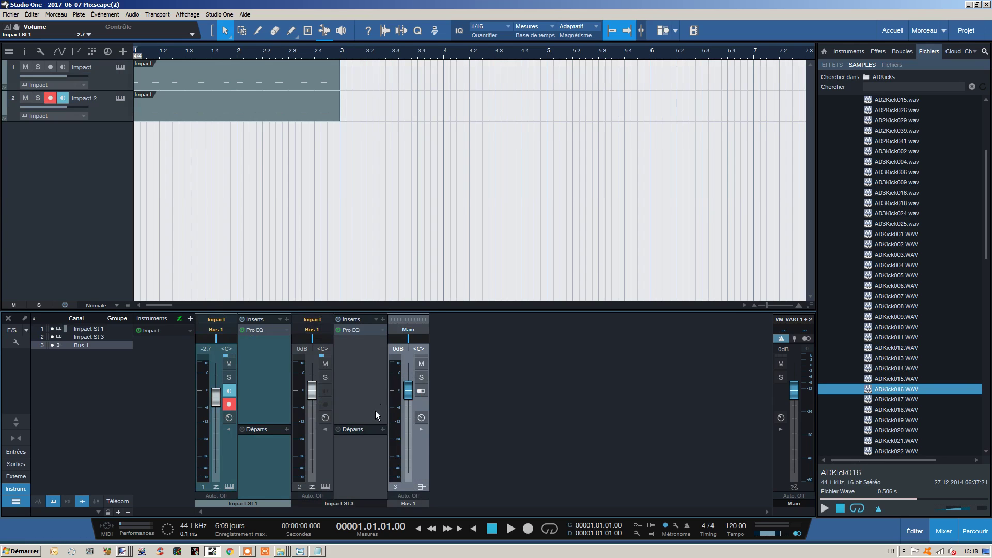
Expand the Bus 1 channel, insert a Pro EQ on it and set its high cut to 17.92 kHz.
click(420, 430)
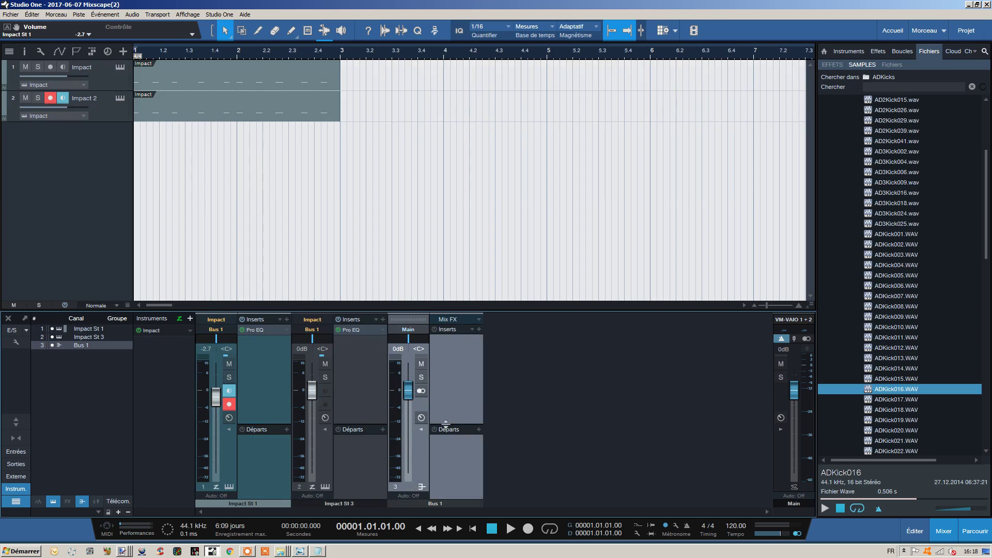
click(479, 330)
text(pro)
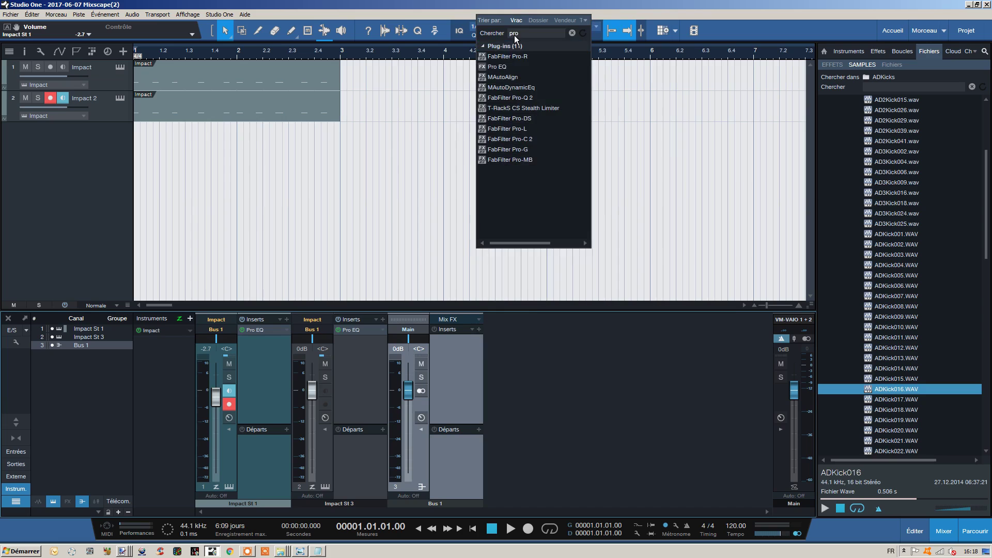
click(509, 65)
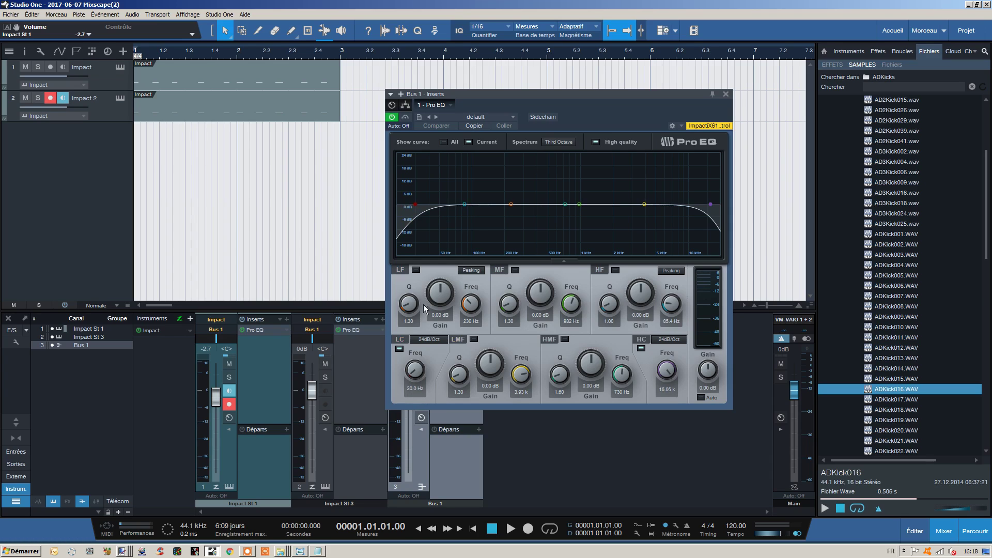
drag(712, 208, 718, 210)
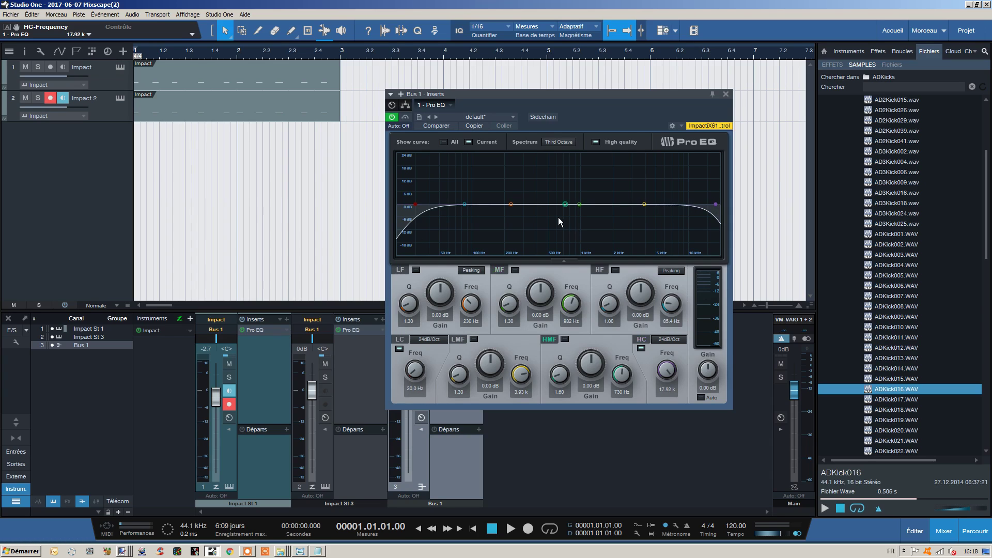
drag(600, 93, 660, 93)
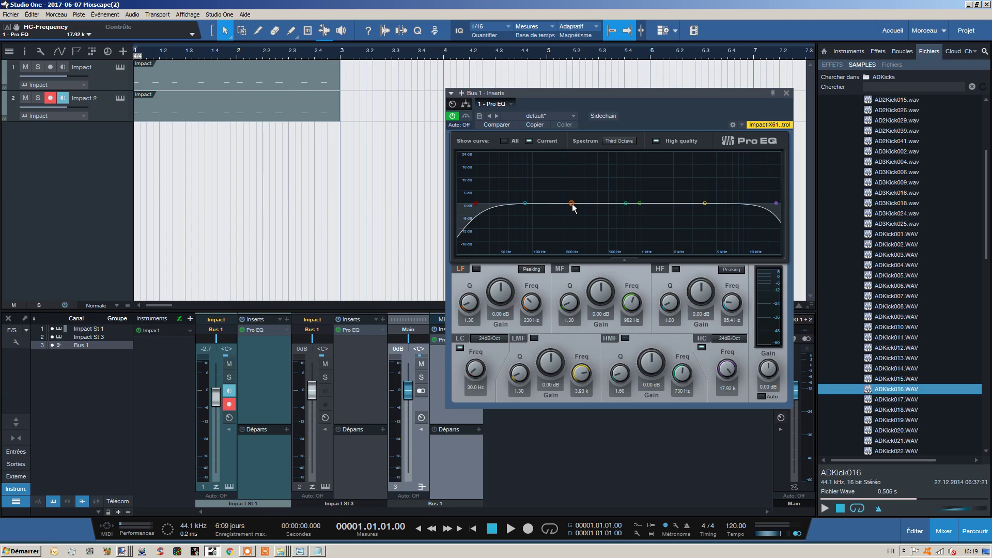
Boost the bus EQ's LF band by about 16.7 dB with a Q of 2.80 and sweep it to about 445 Hz during playback.
drag(573, 206, 584, 187)
scroll(572, 169, up, 3)
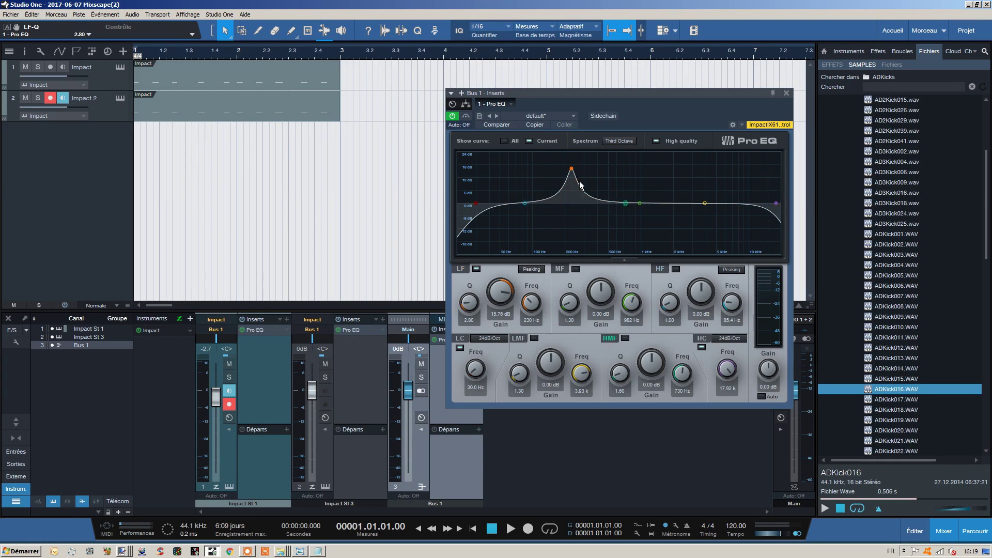
mouse_move(572, 167)
mouse_down()
mouse_move(568, 160)
mouse_move(614, 173)
mouse_move(569, 167)
mouse_up()
click(509, 528)
drag(568, 166, 604, 170)
key(space)
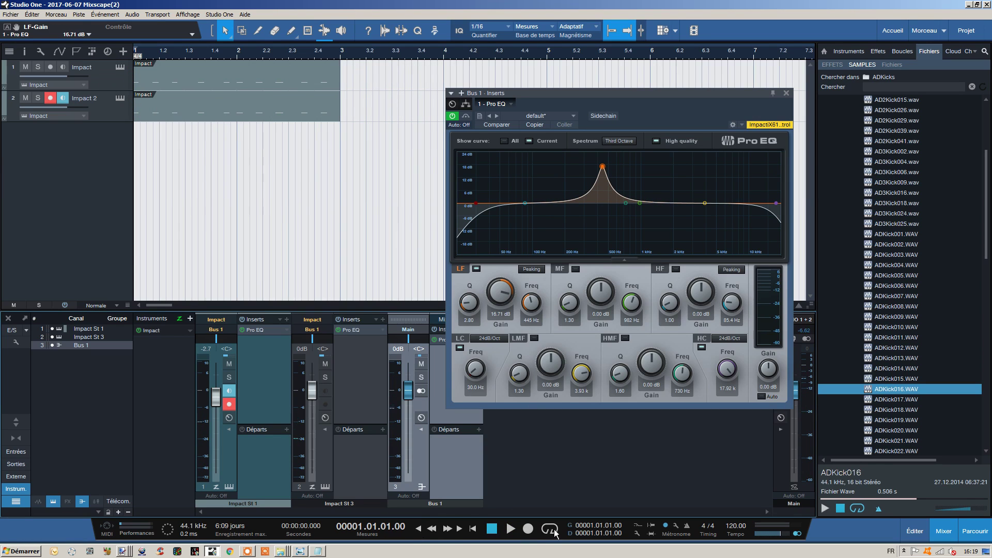
Loop playback over bars 1 to 3, audition the LF boost and turn it into a cut of about -7 dB at 455 Hz.
alt+click(342, 57)
click(550, 529)
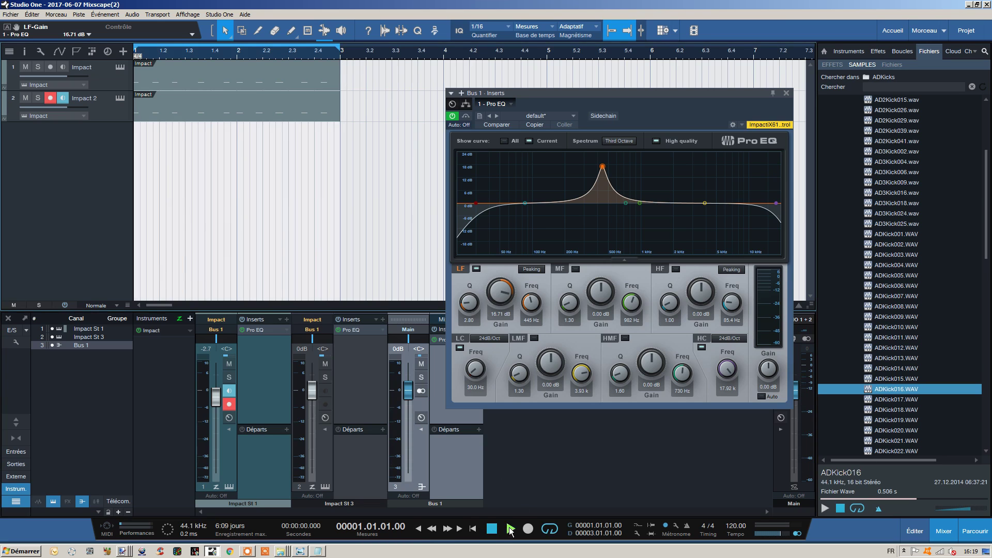
click(510, 530)
mouse_move(602, 166)
mouse_down()
mouse_move(611, 168)
mouse_move(602, 167)
mouse_up()
key(space)
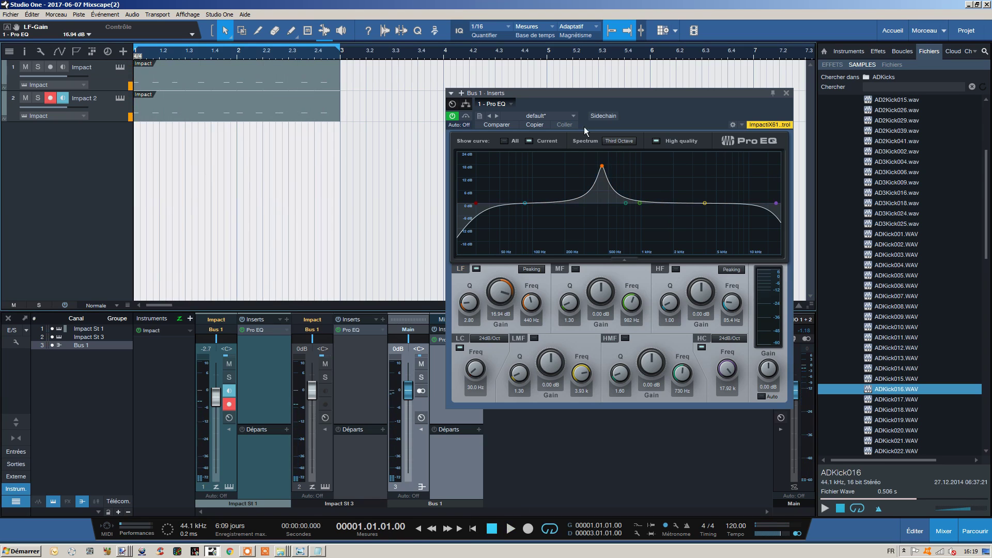
drag(602, 166, 601, 219)
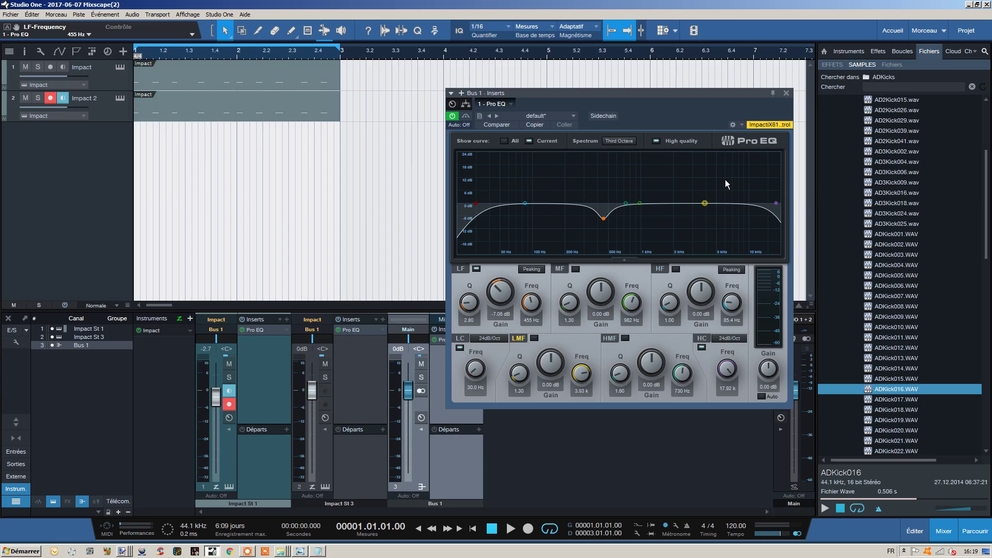
Try the HF band as a boost at 128 Hz with a Q of 1.30, and switch the band off.
drag(526, 206, 545, 195)
scroll(544, 195, up, 3)
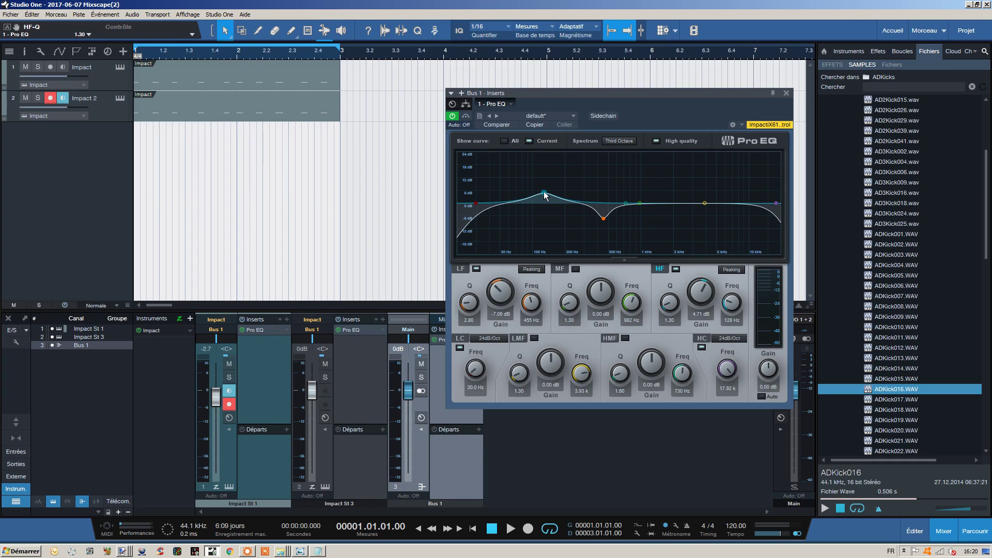
drag(543, 194, 544, 197)
double_click(543, 196)
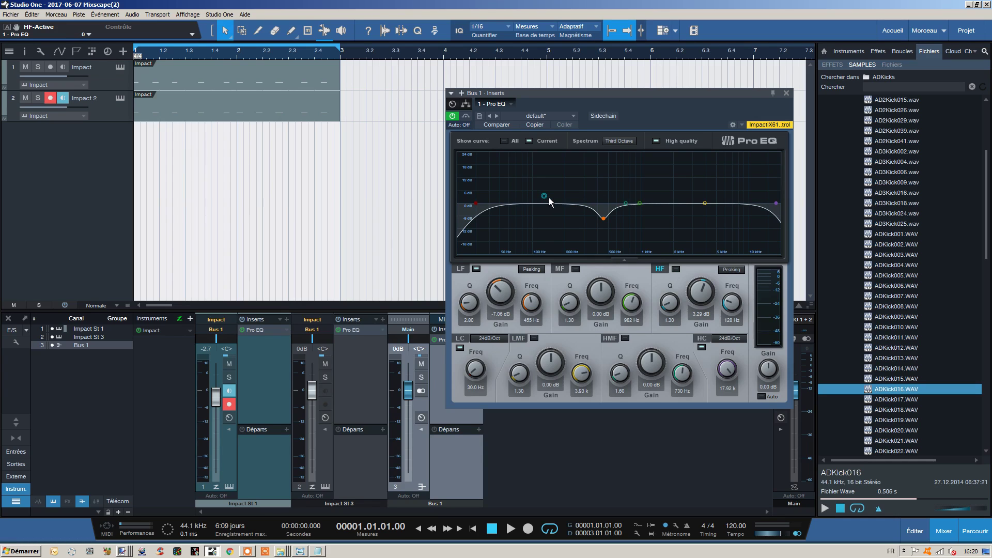
Set the HF band to a 12 dB shelf boosting about 2.6 dB at about 4.9 kHz, and the LMF band to 3.06 dB at 131 Hz.
mouse_move(704, 204)
mouse_down()
mouse_move(542, 203)
mouse_move(543, 194)
mouse_move(560, 198)
mouse_move(547, 202)
mouse_move(720, 192)
mouse_up()
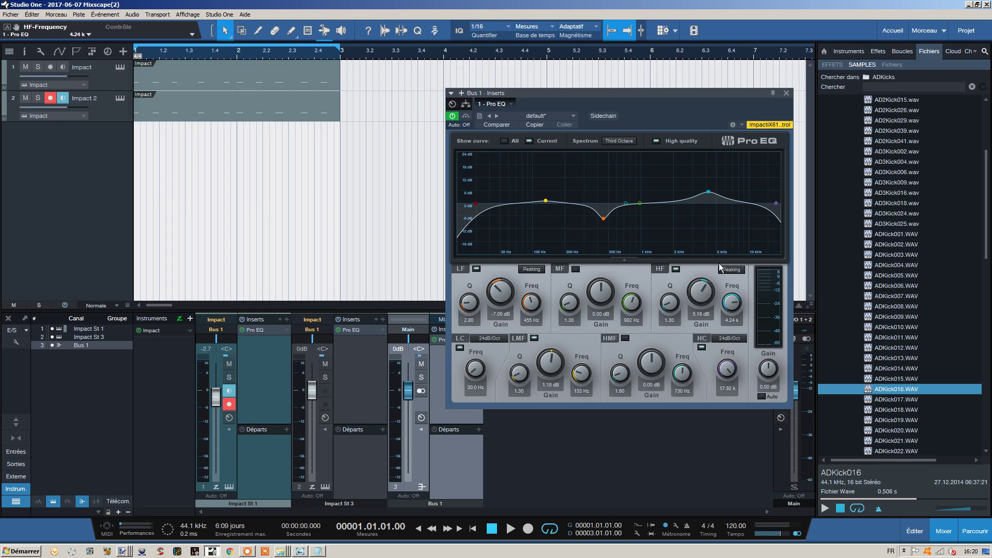
click(731, 269)
click(750, 300)
mouse_move(708, 192)
mouse_down()
mouse_move(698, 200)
mouse_move(714, 202)
mouse_up()
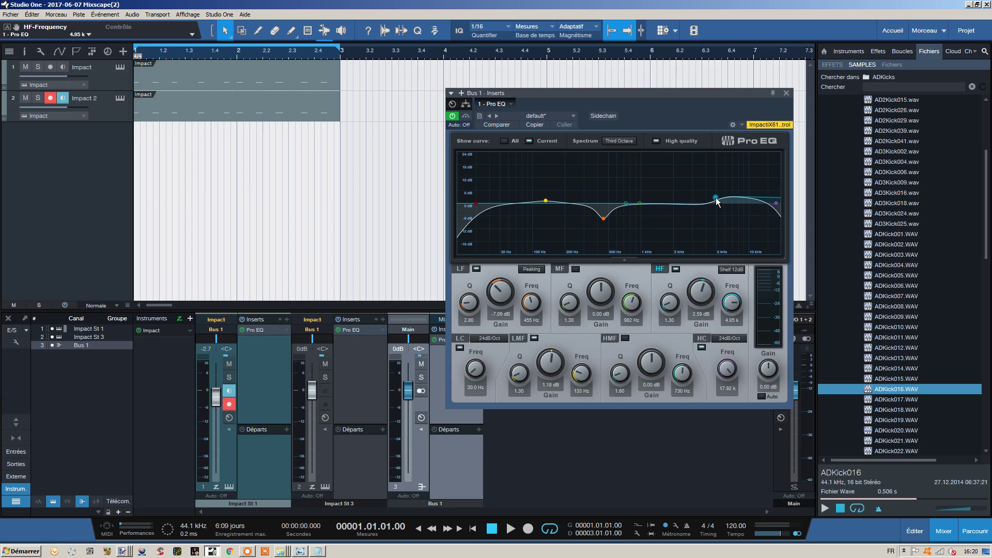
drag(547, 205, 547, 199)
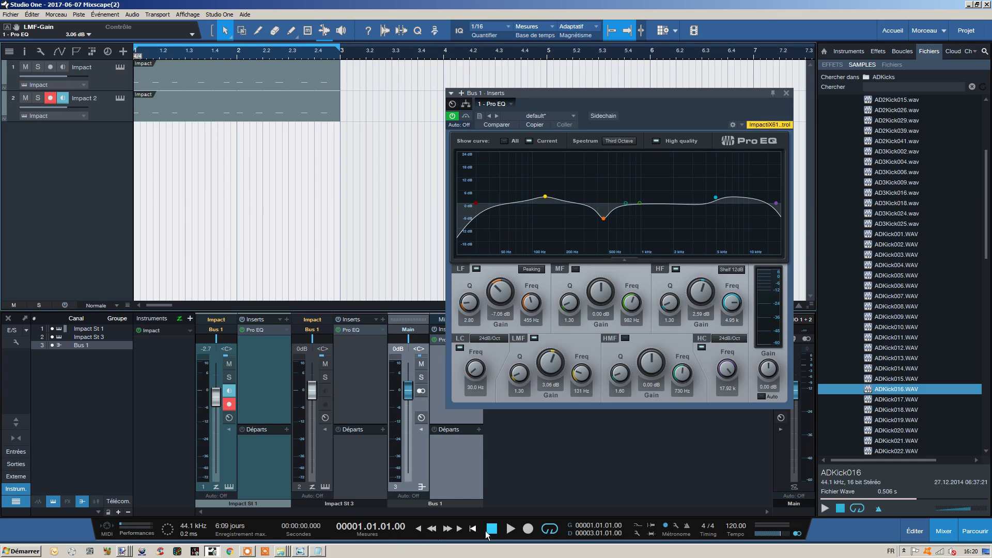
Play back the looped kicks with the bus Pro EQ active and bypassed to compare the sound.
click(513, 529)
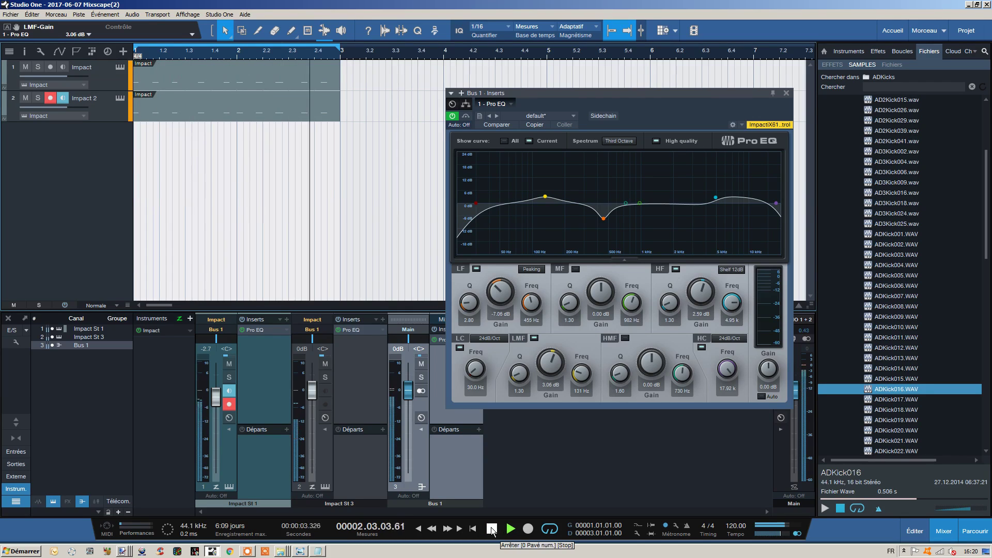
click(491, 530)
click(453, 115)
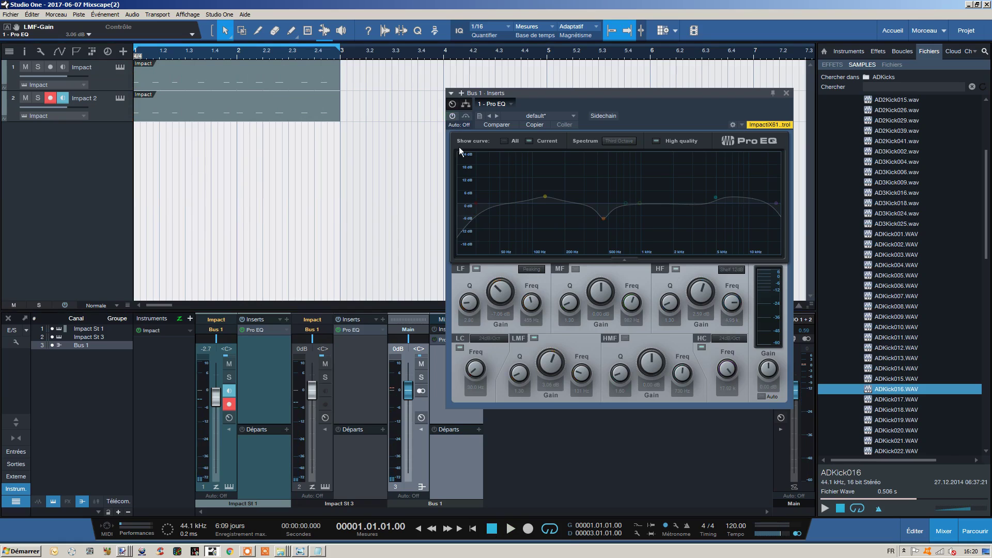
click(510, 528)
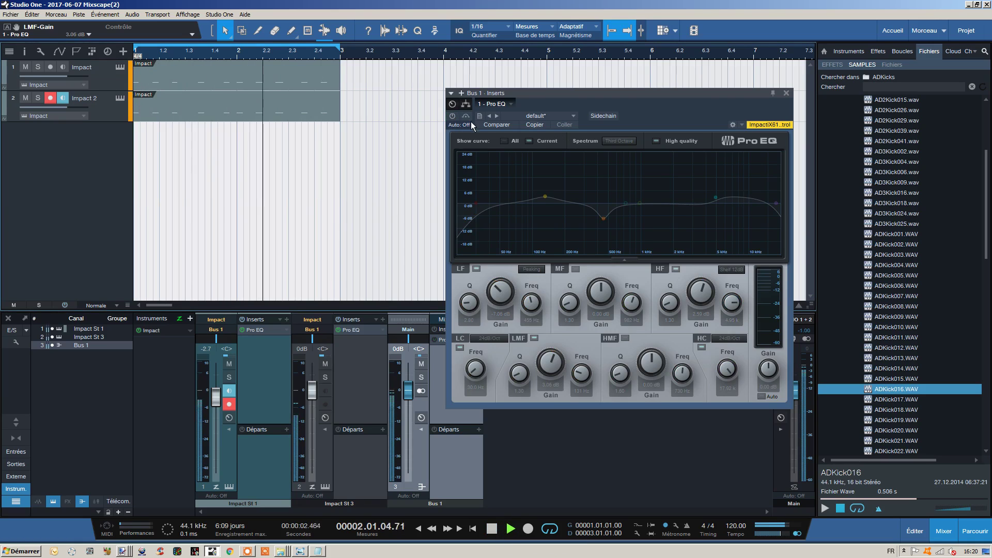
click(453, 116)
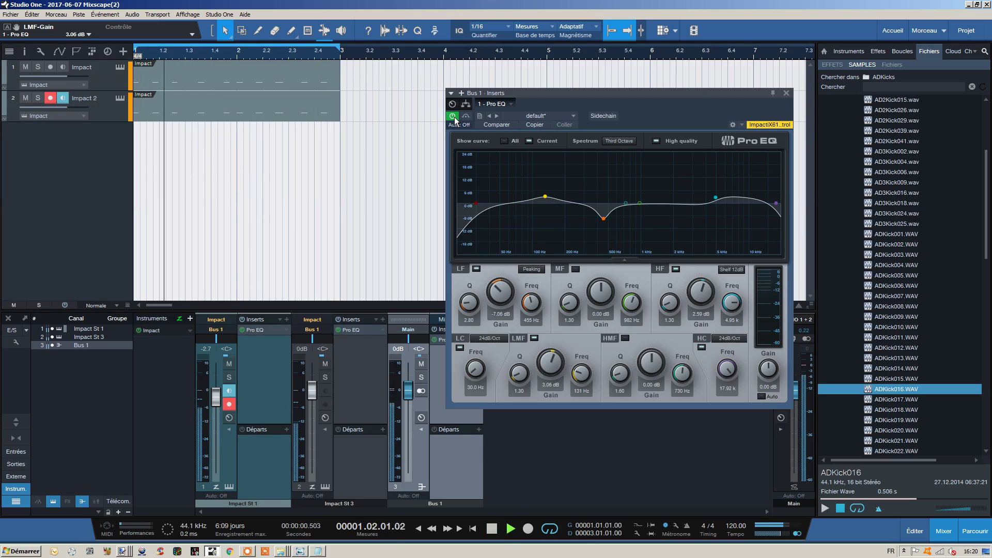
click(500, 529)
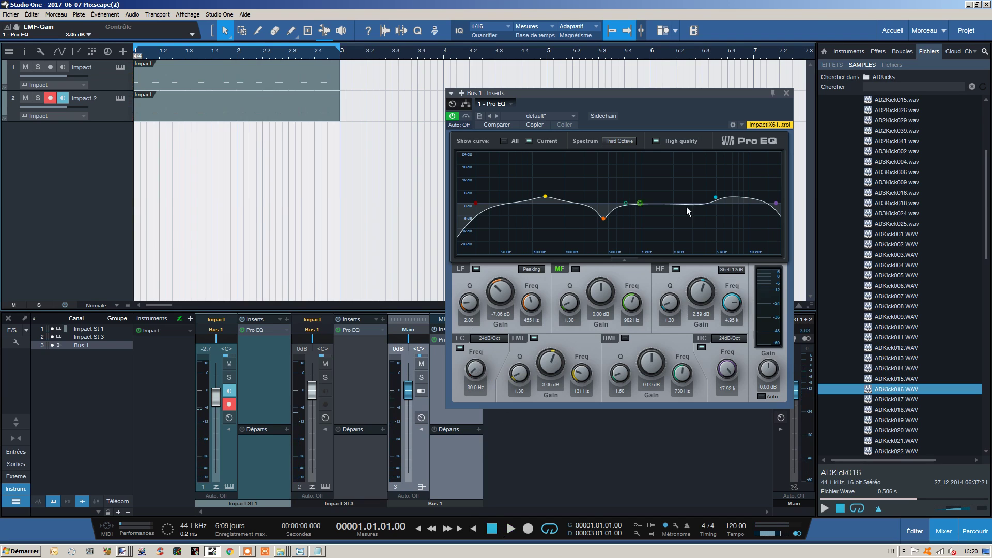
Raise the HMF band with a Q of 2.80 to find the resonance during playback, and cut it to -3.53 dB at 605 Hz.
drag(625, 203, 620, 166)
scroll(625, 182, up, 5)
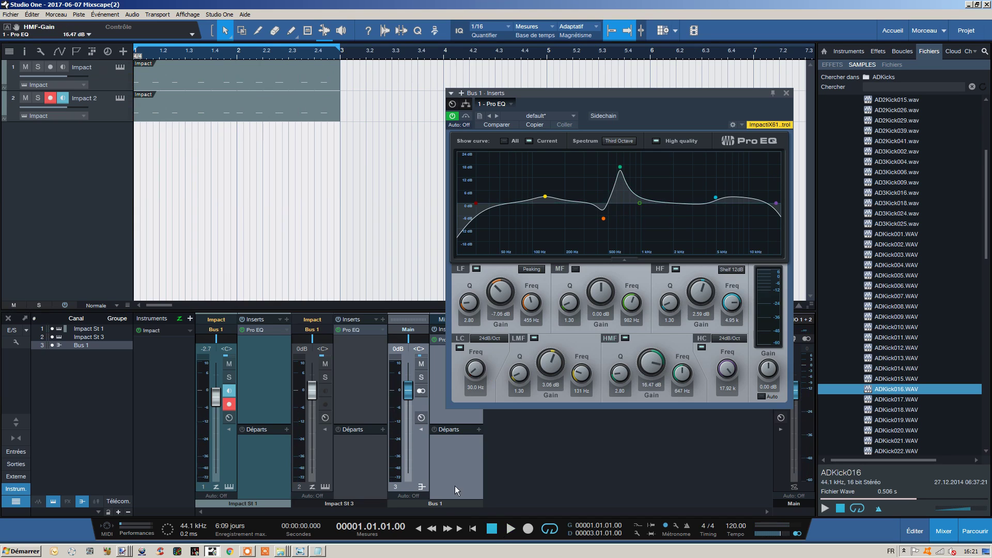
key(space)
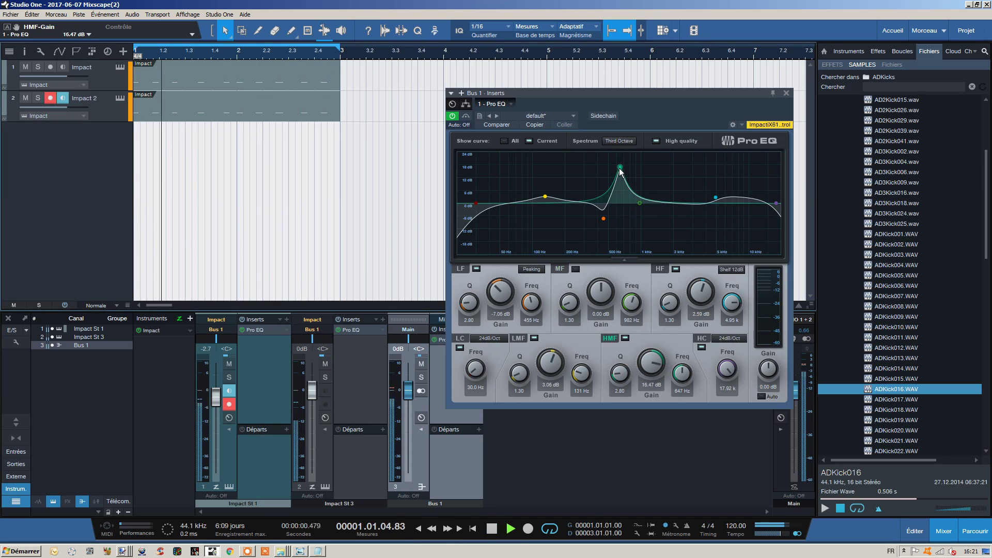
drag(620, 167, 617, 212)
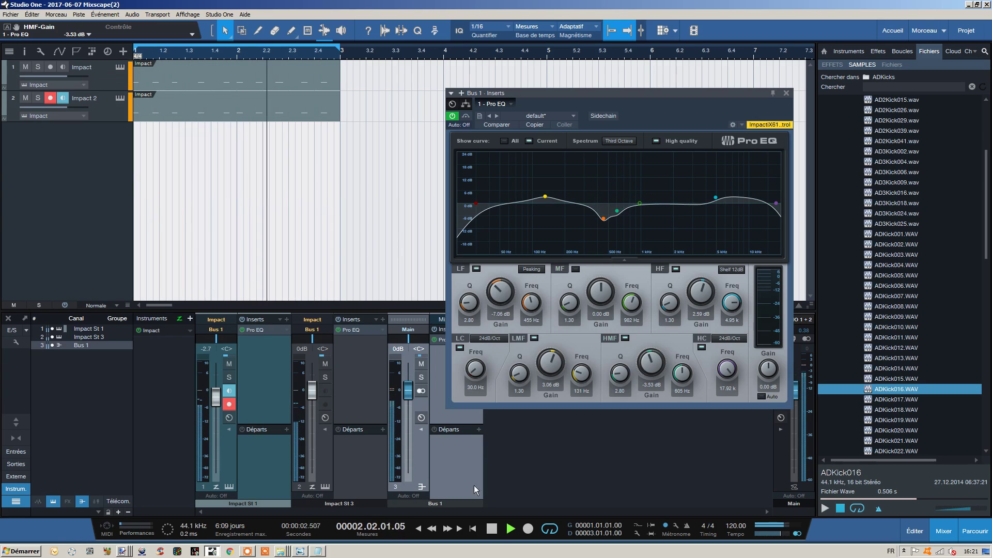
click(493, 531)
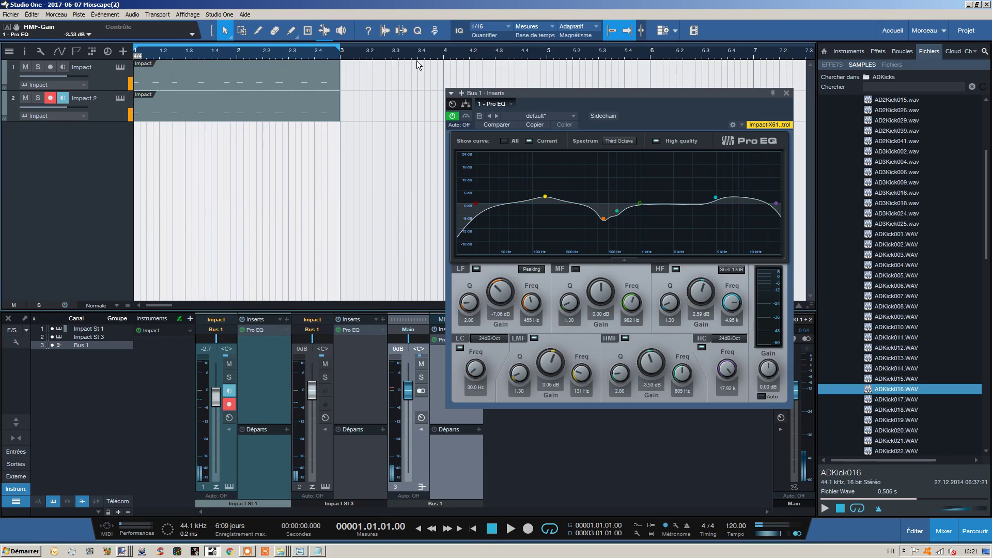
Bypass the bus Pro EQ, start the loop and re-enable the EQ during playback to judge the added HMF cut.
click(451, 116)
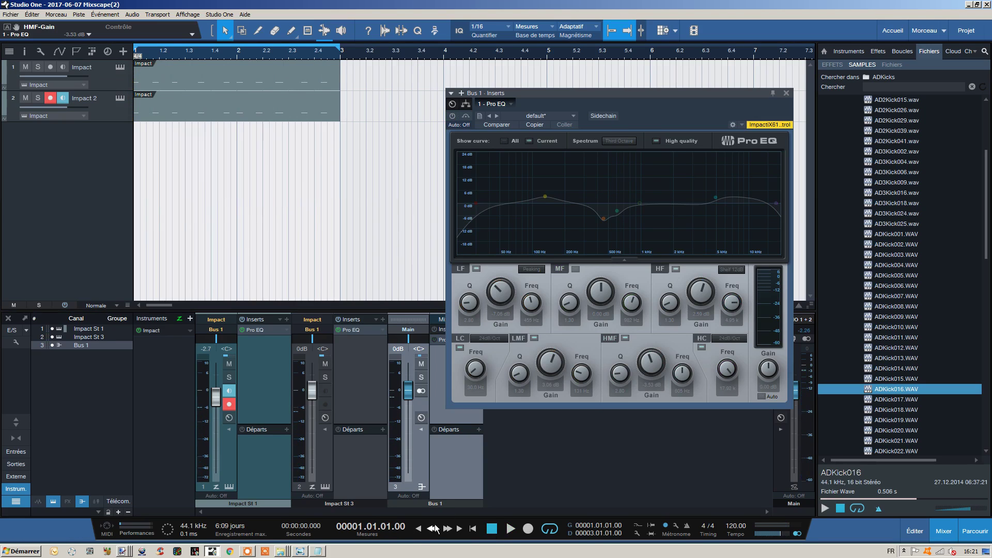
click(509, 529)
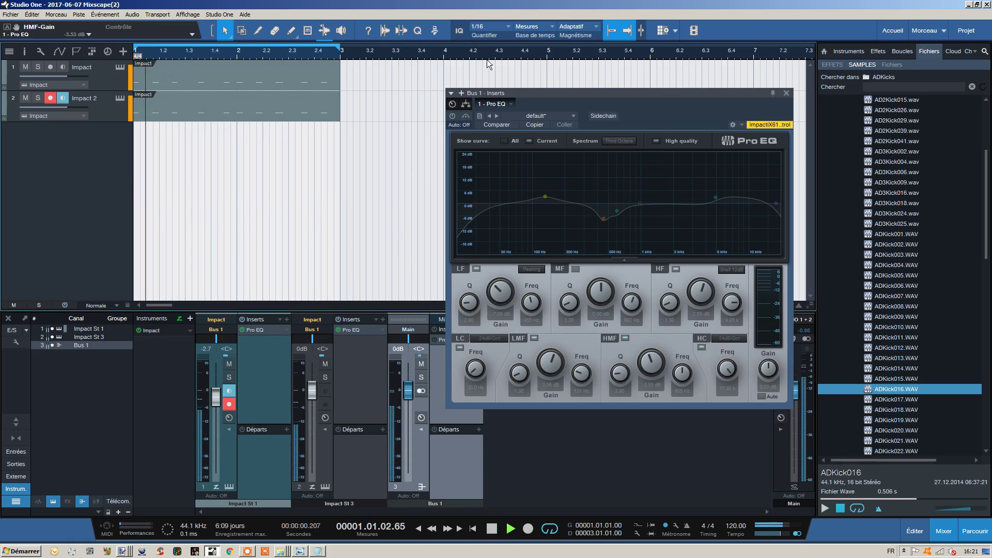
click(451, 117)
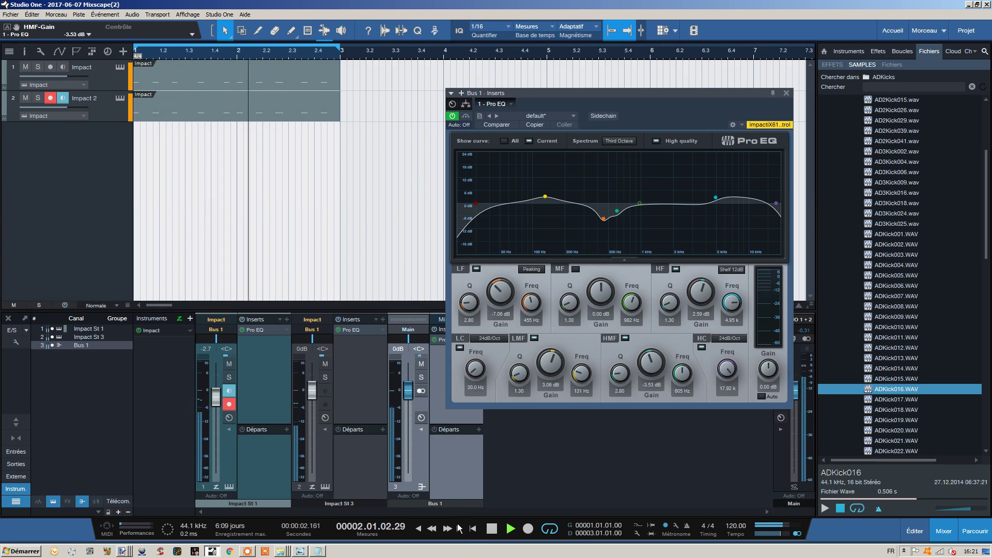
click(495, 535)
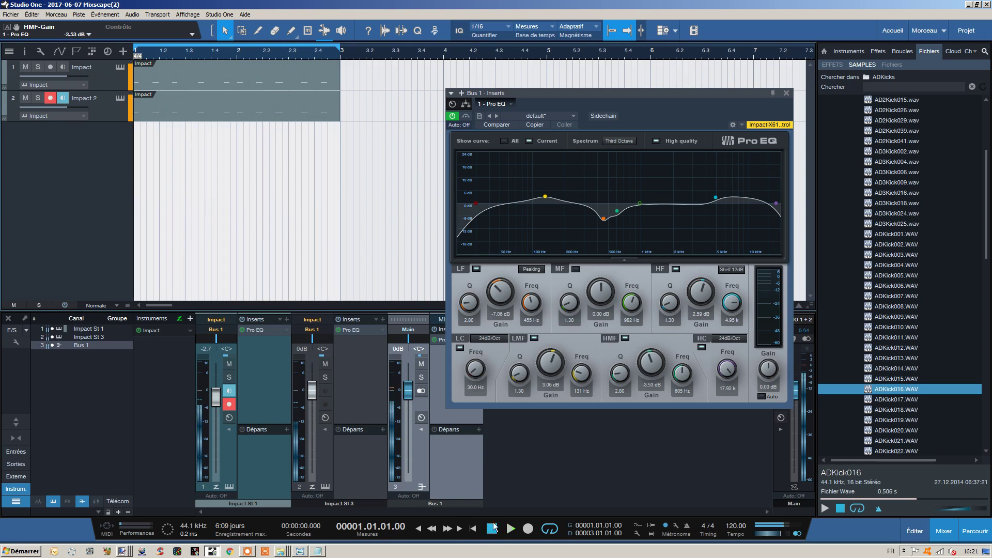